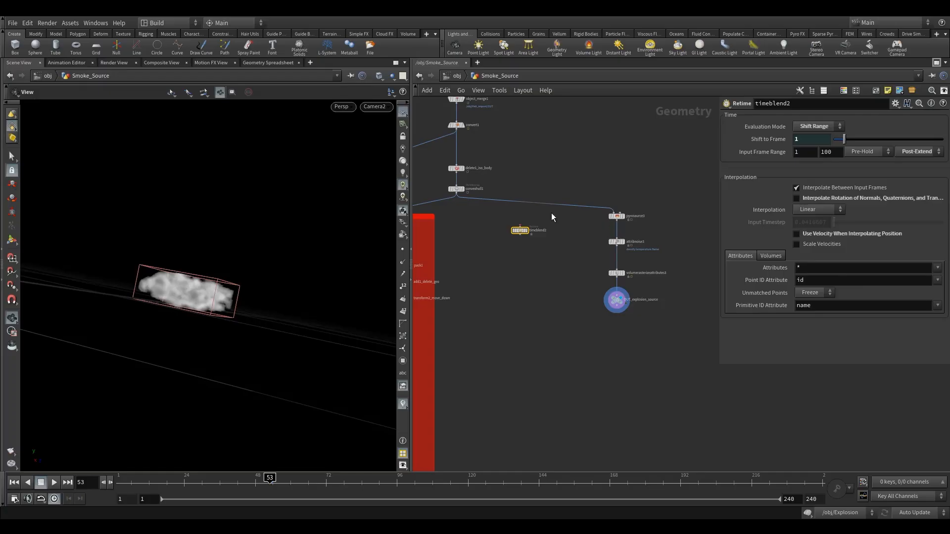
# - Insert the timeblend2 Retime node into the wire directly above pyrosource3 and space it out in the branch
pyautogui.moveTo(522, 230); pyautogui.dragTo(619, 199)
pyautogui.moveTo(550, 227); pyautogui.dragTo(529, 217, button='middle')
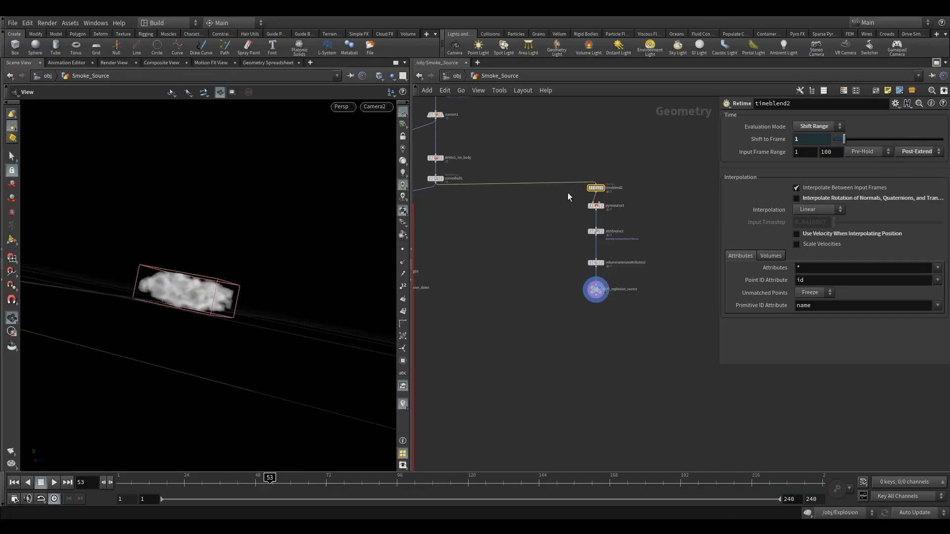
pyautogui.moveTo(594, 239); pyautogui.dragTo(613, 326)
pyautogui.moveTo(595, 188); pyautogui.dragTo(595, 215)
pyautogui.click(574, 215)
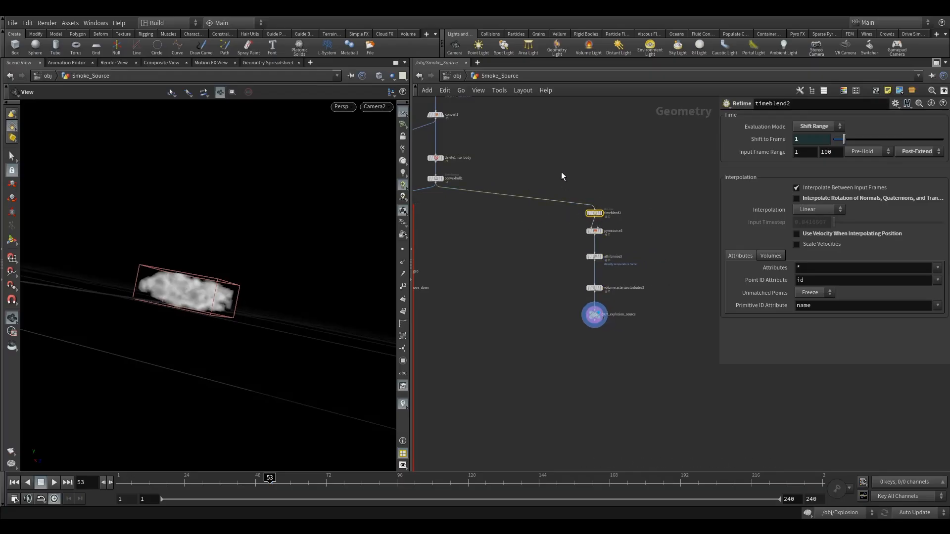
# - Display the convert1 node to show the helicopter geometry at the head of the network
pyautogui.moveTo(563, 180); pyautogui.dragTo(530, 165, button='middle')
pyautogui.scroll(-1, 538, 170)
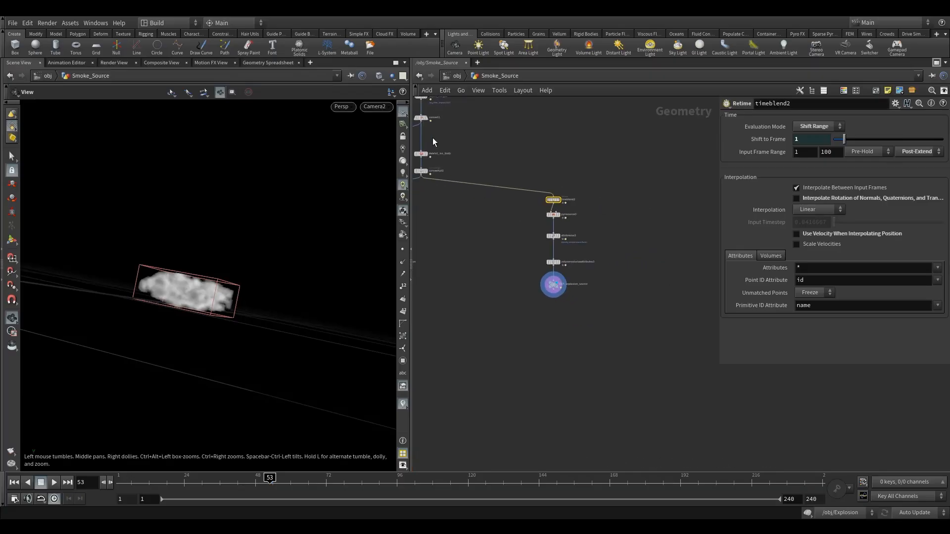
pyautogui.moveTo(423, 148); pyautogui.dragTo(467, 189, button='middle')
pyautogui.moveTo(459, 155)
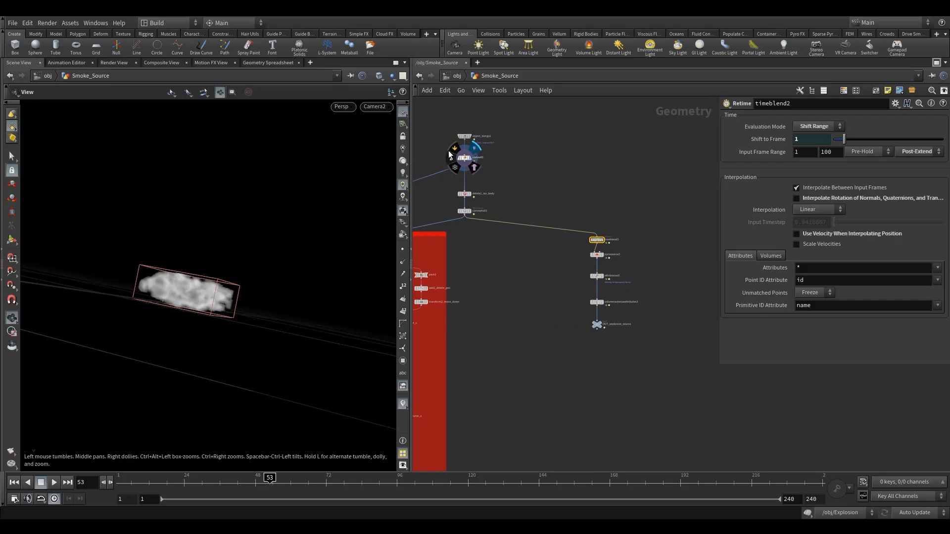
pyautogui.moveTo(440, 148); pyautogui.dragTo(490, 170)
# - Add a Null node beside the explosion source branch, wire convert1's output into it and display it
pyautogui.moveTo(608, 199); pyautogui.dragTo(587, 181, button='middle')
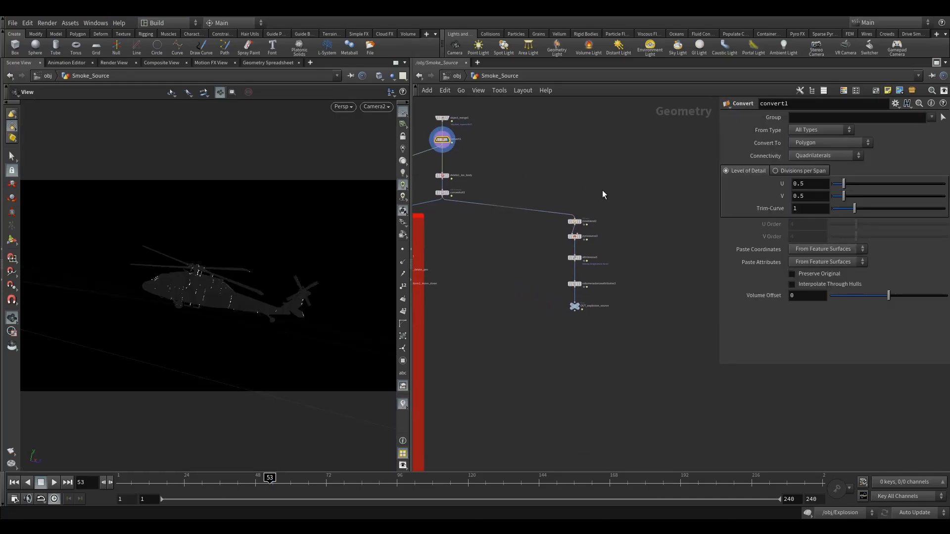
pyautogui.press('Tab')
pyautogui.moveTo(631, 178)
pyautogui.click(703, 117)
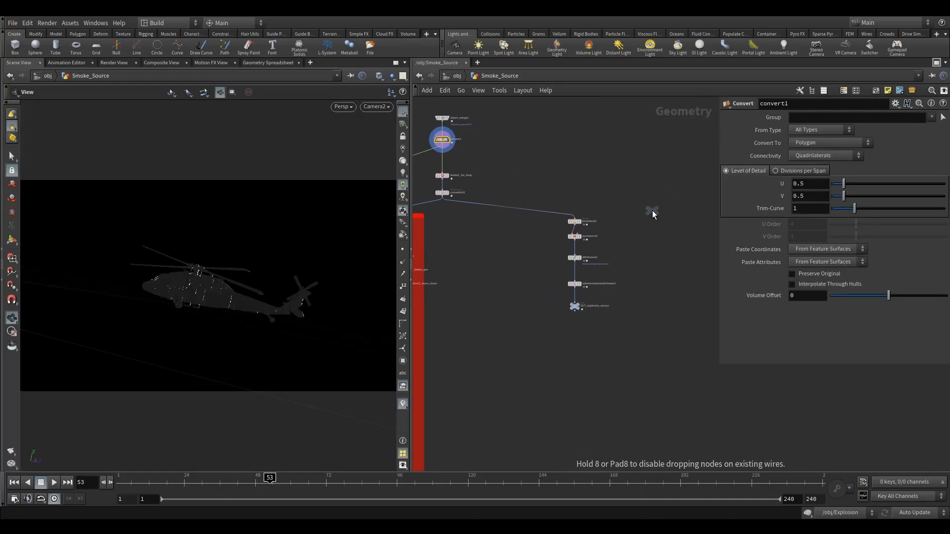
pyautogui.click(652, 211)
pyautogui.moveTo(441, 146); pyautogui.dragTo(664, 223)
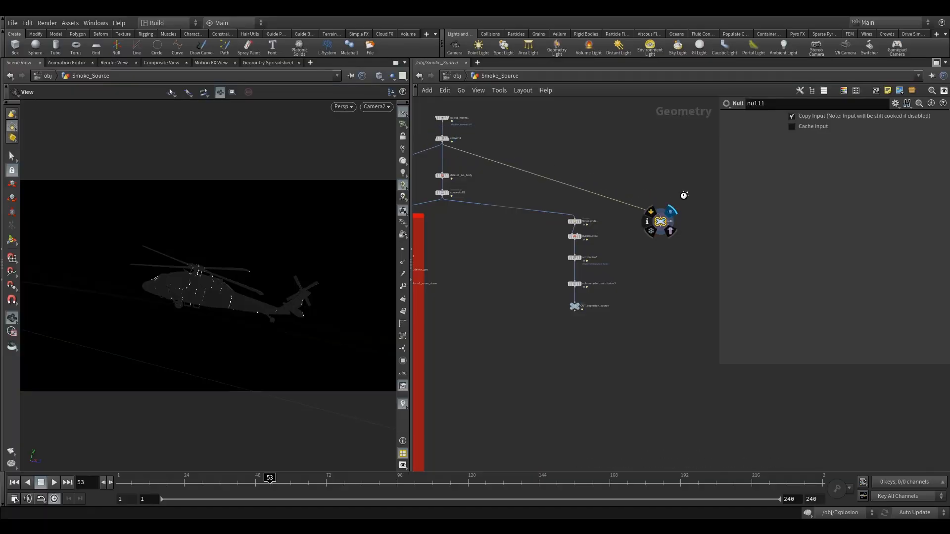
# - Turn on the v visualizer to examine the helicopter's velocity vectors from several angles, and hide the visualizers again
pyautogui.click(403, 407)
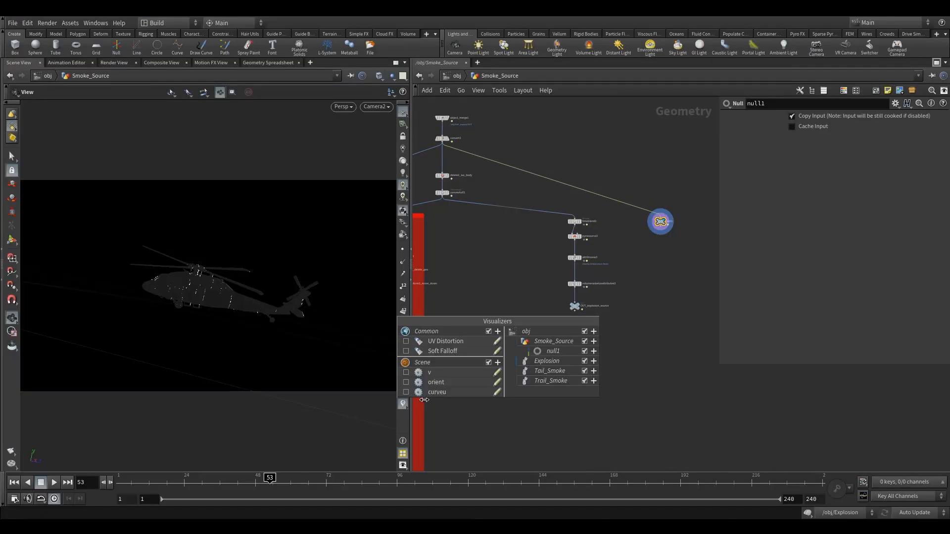
pyautogui.click(407, 376)
pyautogui.moveTo(276, 312); pyautogui.dragTo(285, 326)
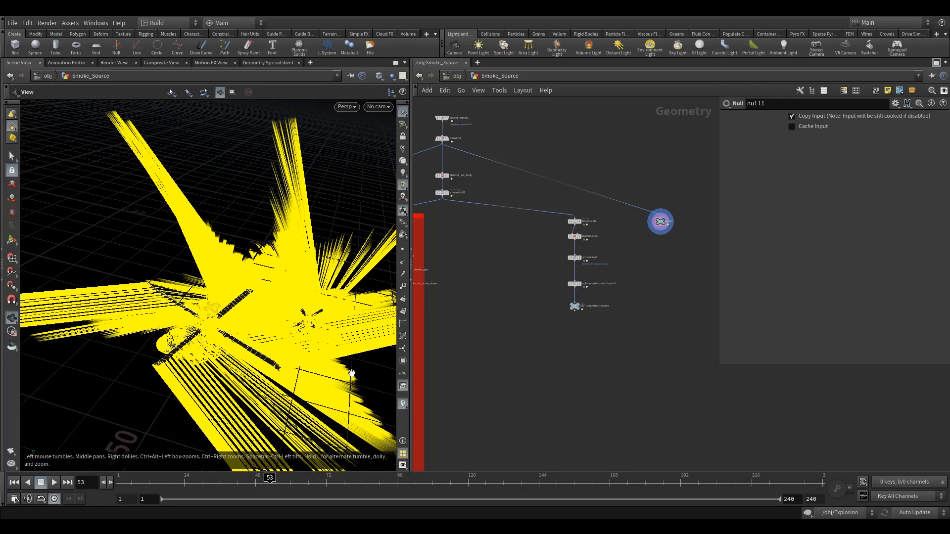
pyautogui.moveTo(650, 255); pyautogui.dragTo(595, 241, button='middle')
pyautogui.scroll(2, 598, 221)
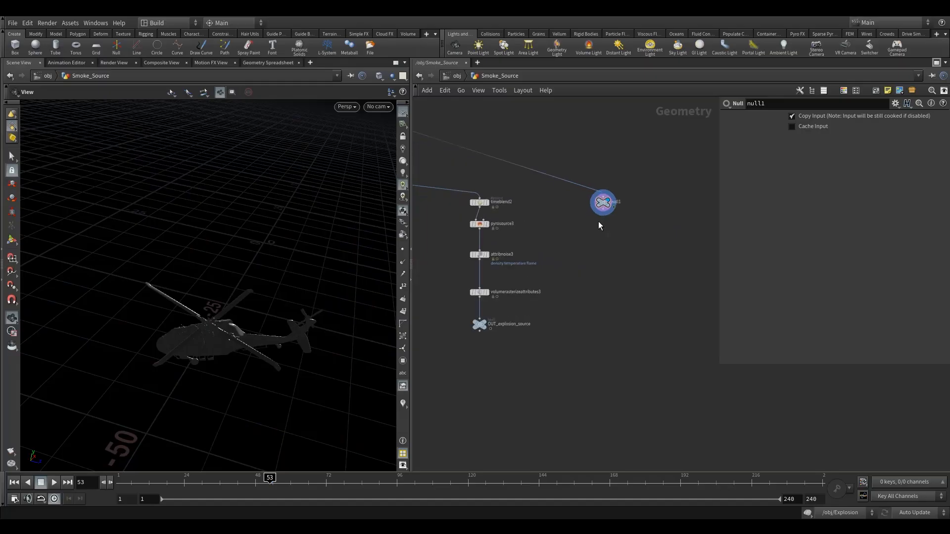
pyautogui.moveTo(256, 340); pyautogui.dragTo(232, 297)
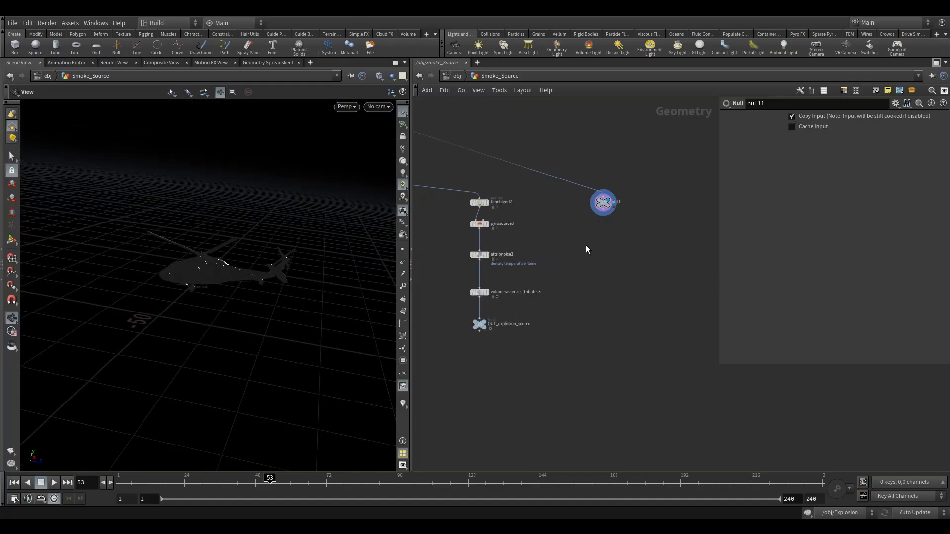
# - Duplicate pyrosource3 with its input taken from null1, and display the copy to check its scattered points
pyautogui.click(478, 225)
pyautogui.keyDown('alt'); pyautogui.moveTo(479, 226); pyautogui.dragTo(604, 213); pyautogui.keyUp('alt')
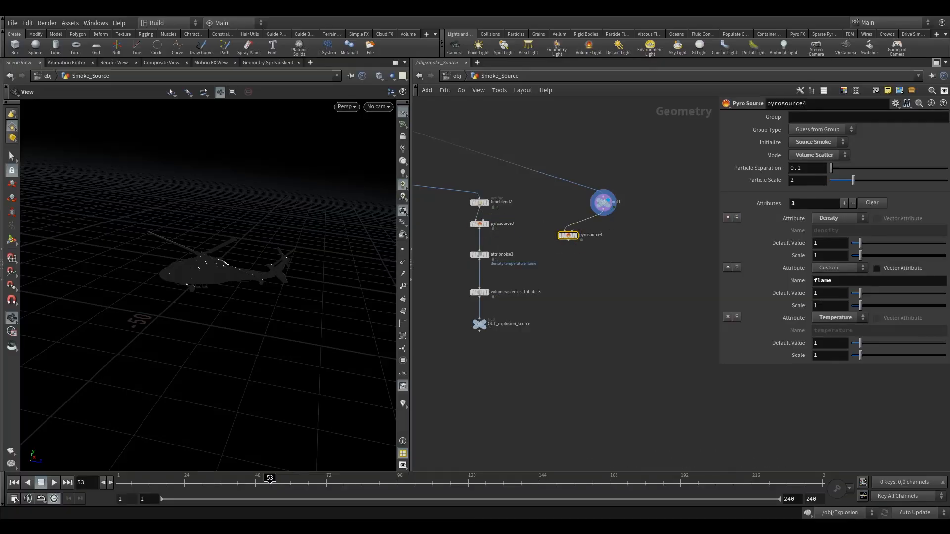
pyautogui.moveTo(567, 240); pyautogui.dragTo(613, 191)
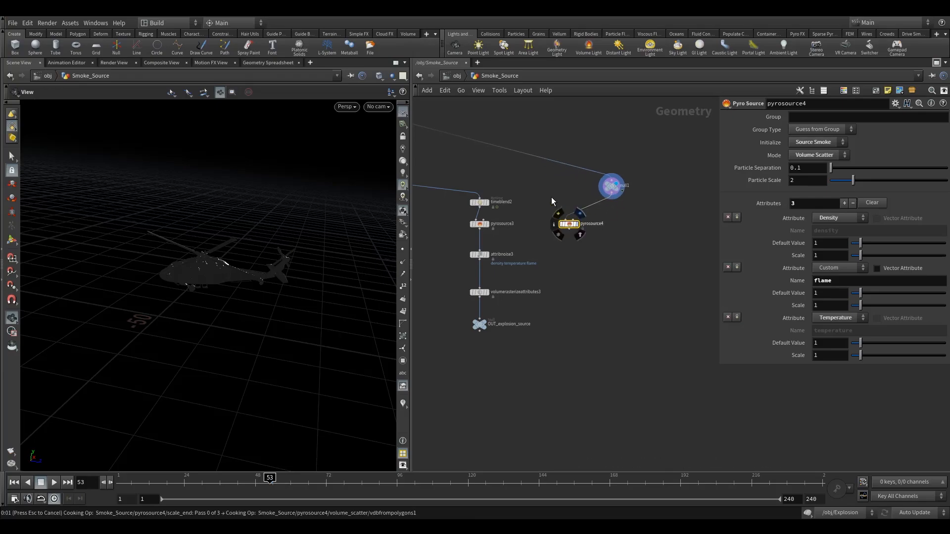
pyautogui.click(574, 215)
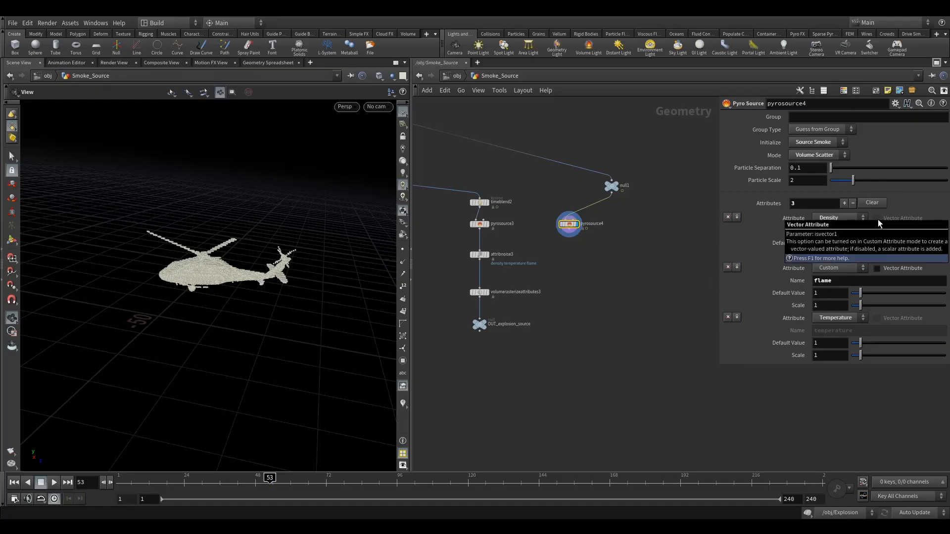
pyautogui.moveTo(218, 261); pyautogui.dragTo(257, 275)
pyautogui.moveTo(258, 275); pyautogui.dragTo(275, 261, button='right')
pyautogui.moveTo(275, 262); pyautogui.dragTo(239, 263)
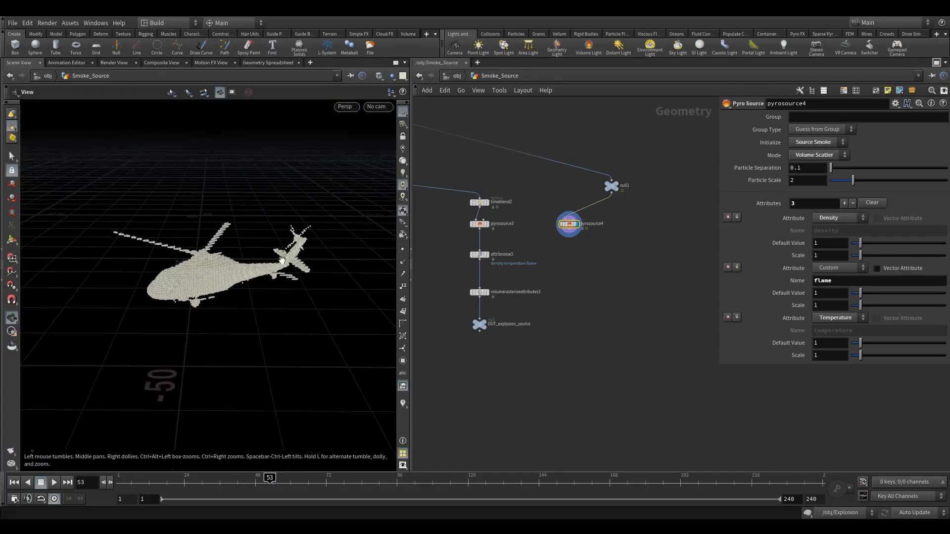
# - Add an Attribute Transfer node below the duplicated Pyro Source
pyautogui.moveTo(653, 305); pyautogui.dragTo(619, 294, button='middle')
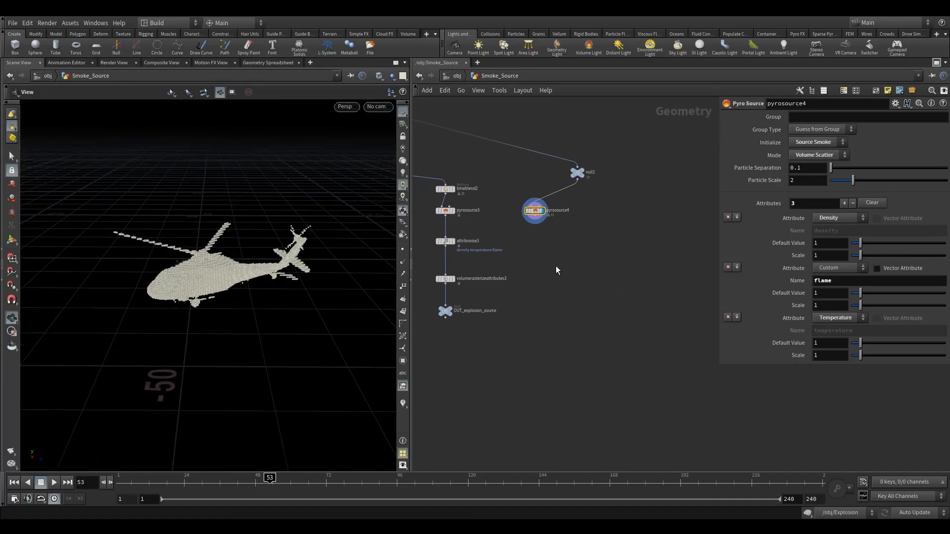
pyautogui.press('Tab')
pyautogui.write('at')
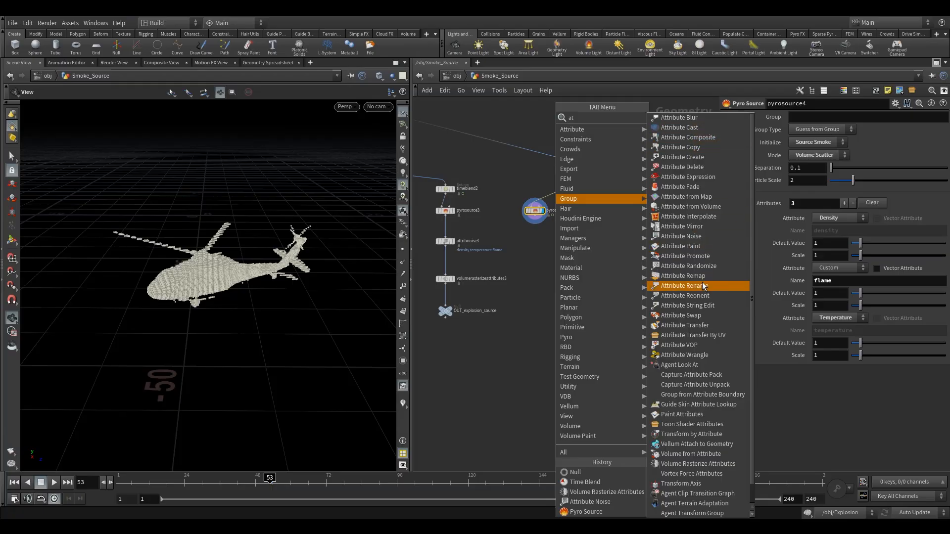
pyautogui.click(700, 325)
pyautogui.click(591, 279)
# - Wire pyrosource4 into the Attribute Transfer's first input and null1 into its second, and display the transfer node
pyautogui.click(535, 210)
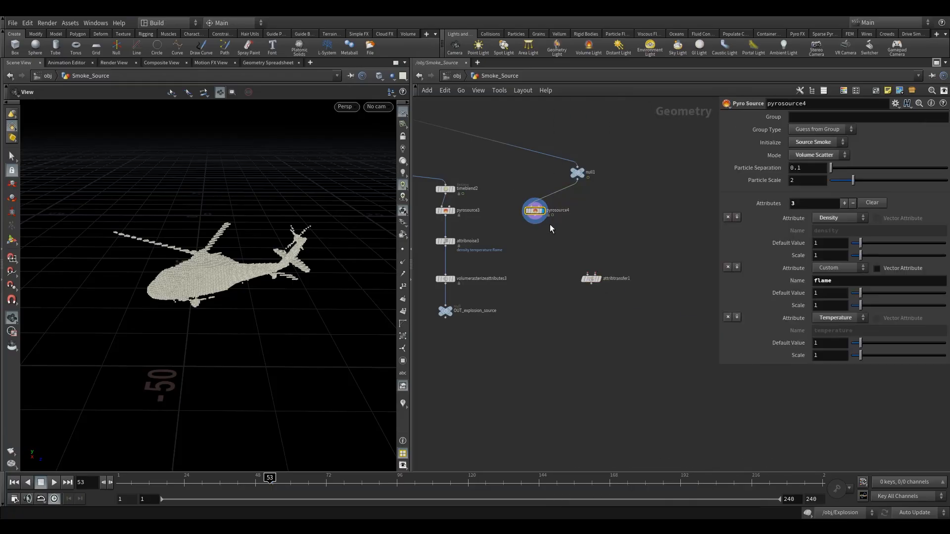
pyautogui.click(578, 173)
pyautogui.moveTo(588, 273); pyautogui.dragTo(549, 214)
pyautogui.moveTo(578, 179); pyautogui.dragTo(575, 262)
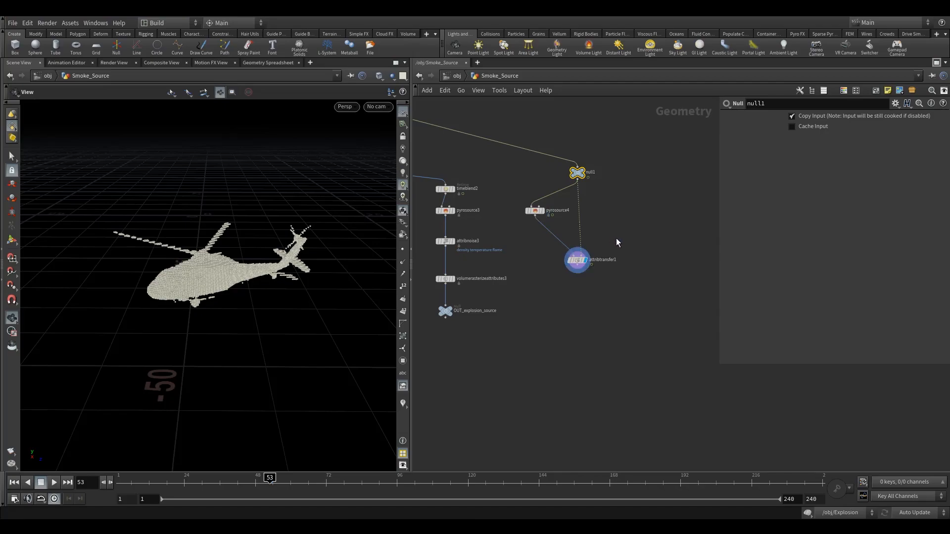
# - Show the velocity visualizer and limit the Attribute Transfer to the point attribute v, with primitive transfer disabled
pyautogui.click(577, 265)
pyautogui.click(402, 402)
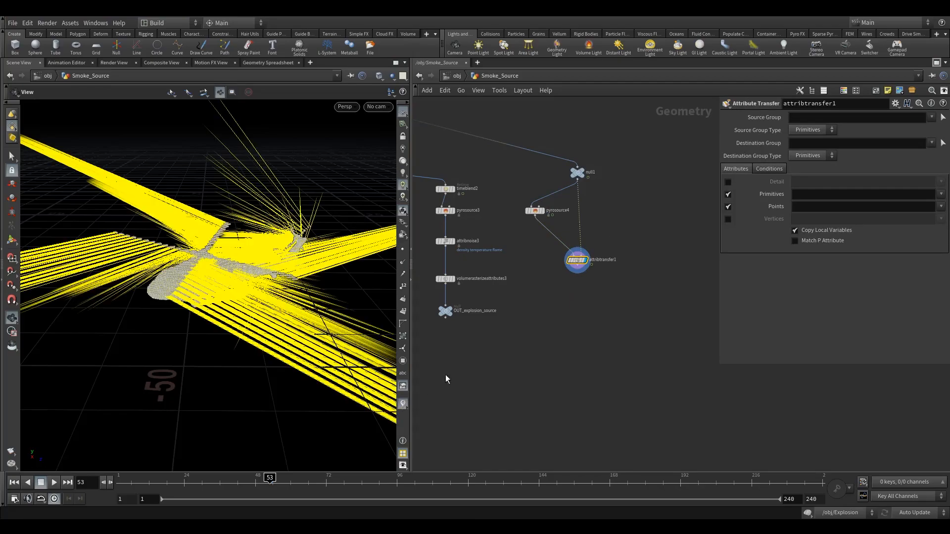
pyautogui.click(728, 195)
pyautogui.click(728, 206)
pyautogui.click(728, 206)
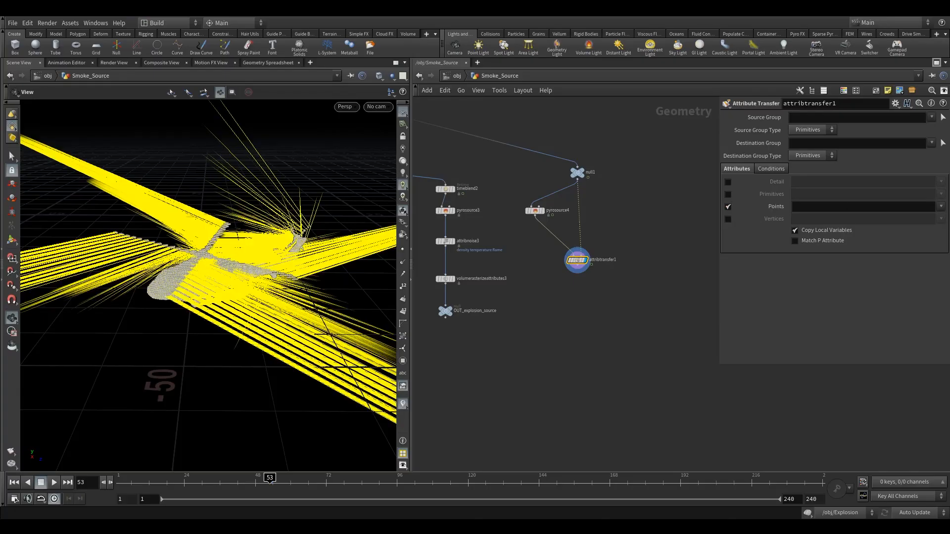
pyautogui.click(942, 208)
pyautogui.click(923, 225)
pyautogui.click(728, 207)
pyautogui.click(729, 206)
# - Rename the Attribute Transfer node to attribtransfer1_v
pyautogui.moveTo(610, 281); pyautogui.dragTo(605, 259, button='middle')
pyautogui.scroll(3, 605, 244)
pyautogui.click(610, 235)
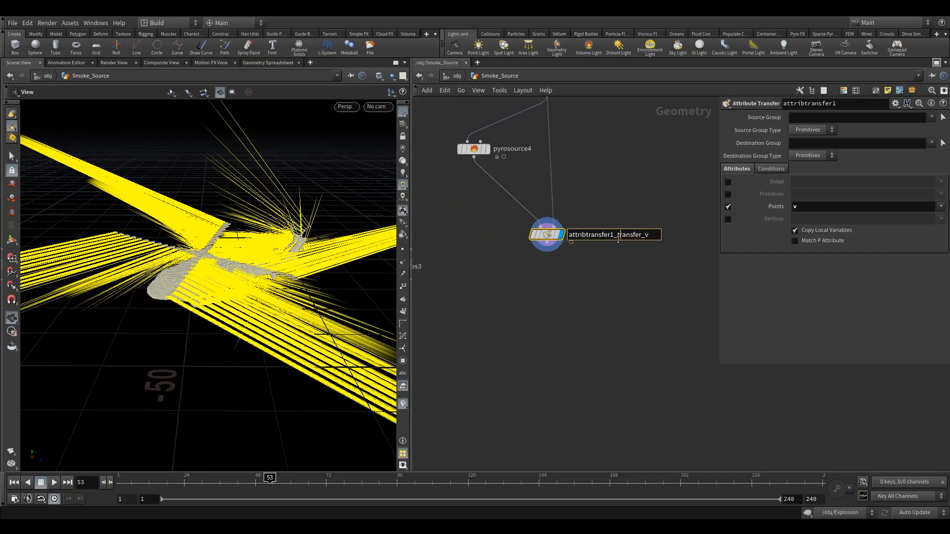
pyautogui.moveTo(621, 235); pyautogui.dragTo(563, 250)
pyautogui.press('Right')
pyautogui.moveTo(638, 237); pyautogui.dragTo(614, 238)
pyautogui.press('BackSpace')
pyautogui.press('Return')
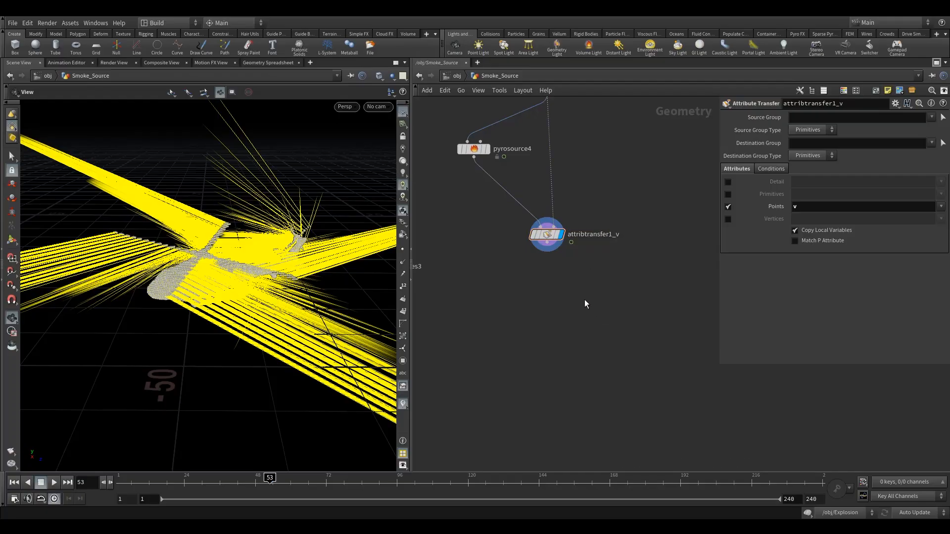
# - Add a Volume Rasterize Attributes node fed by attribtransfer1_v and display it
pyautogui.scroll(2, 585, 304)
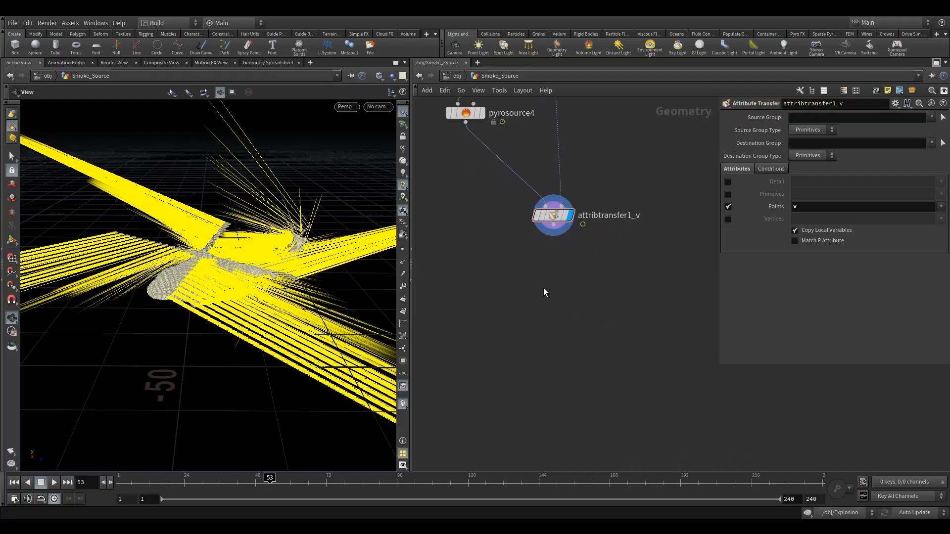
pyautogui.press('Tab')
pyautogui.write('vol')
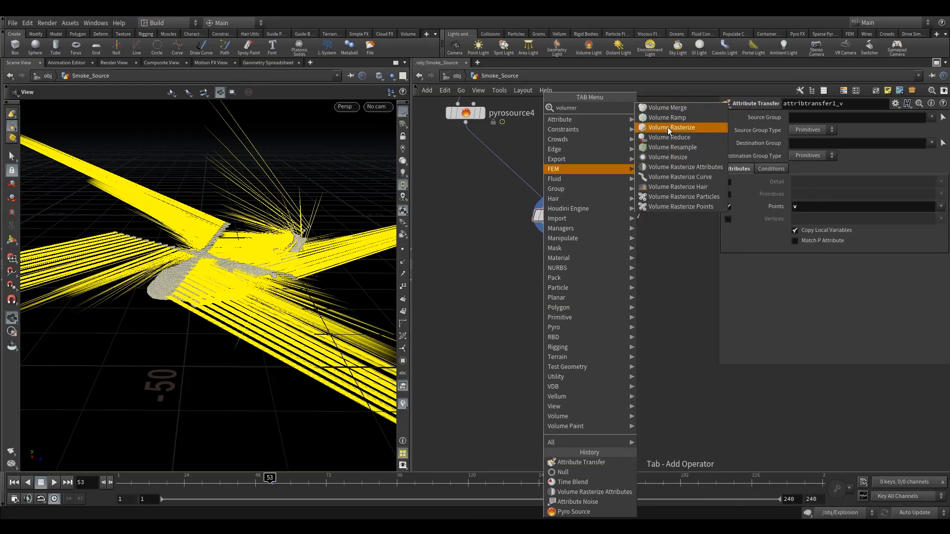
pyautogui.click(693, 166)
pyautogui.click(563, 264)
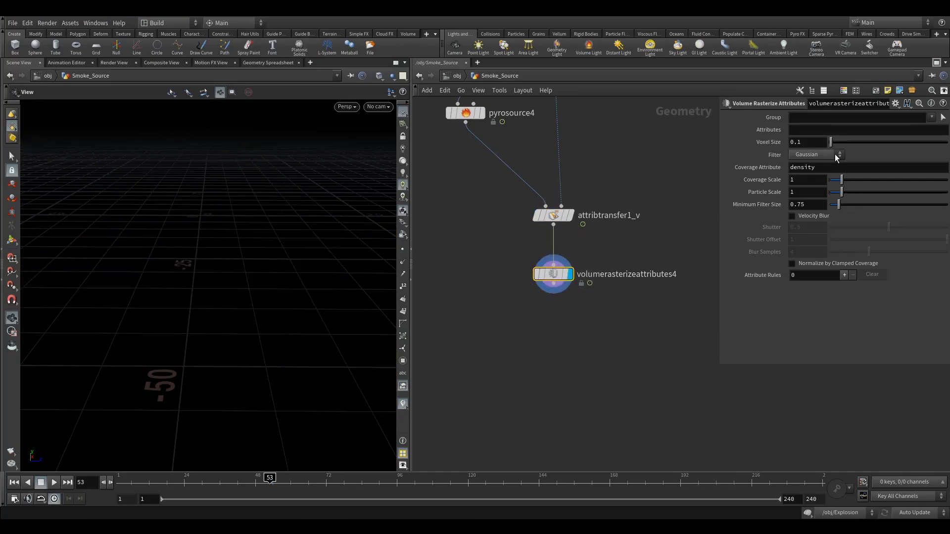
# - Set the attributes to rasterize to v and inspect the resulting volume around the helicopter
pyautogui.click(793, 129)
pyautogui.write('v')
pyautogui.press('Return')
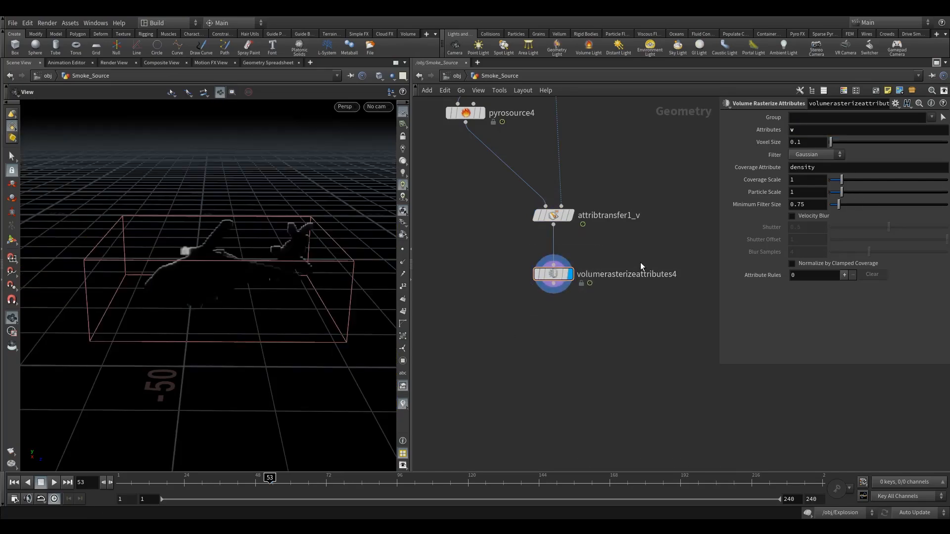
pyautogui.moveTo(289, 265); pyautogui.dragTo(261, 299)
pyautogui.scroll(5, 297, 248)
pyautogui.hotkey('space', 'h')
pyautogui.scroll(4, 218, 257)
# - Add a Volume Slice node below the rasterized velocity volume, wire volumerasterizeattributes4 into it and display it
pyautogui.moveTo(645, 340); pyautogui.dragTo(651, 278, button='middle')
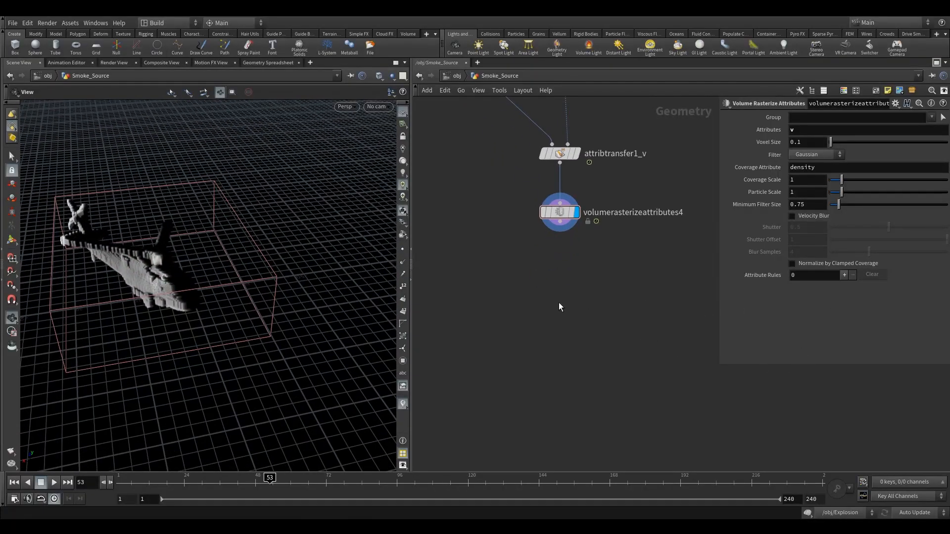
pyautogui.press('Tab')
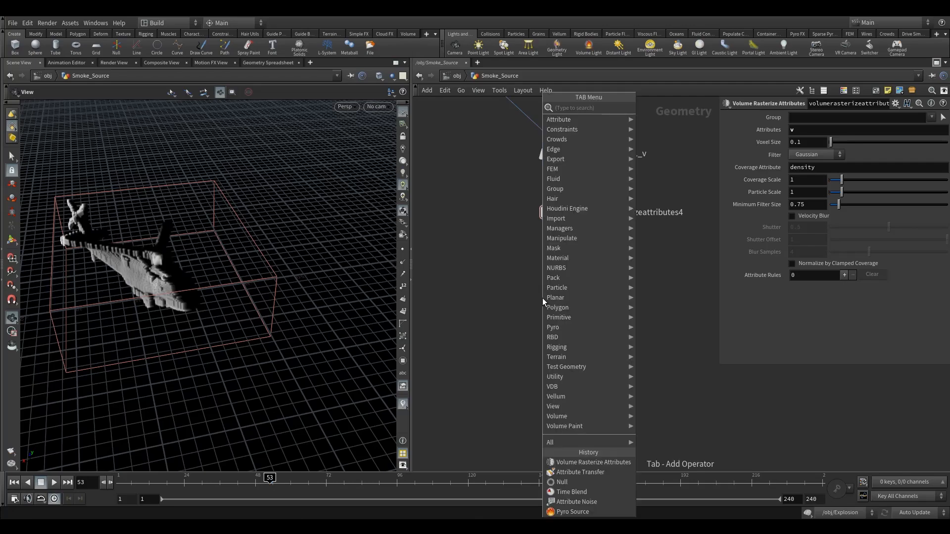
pyautogui.write('volu')
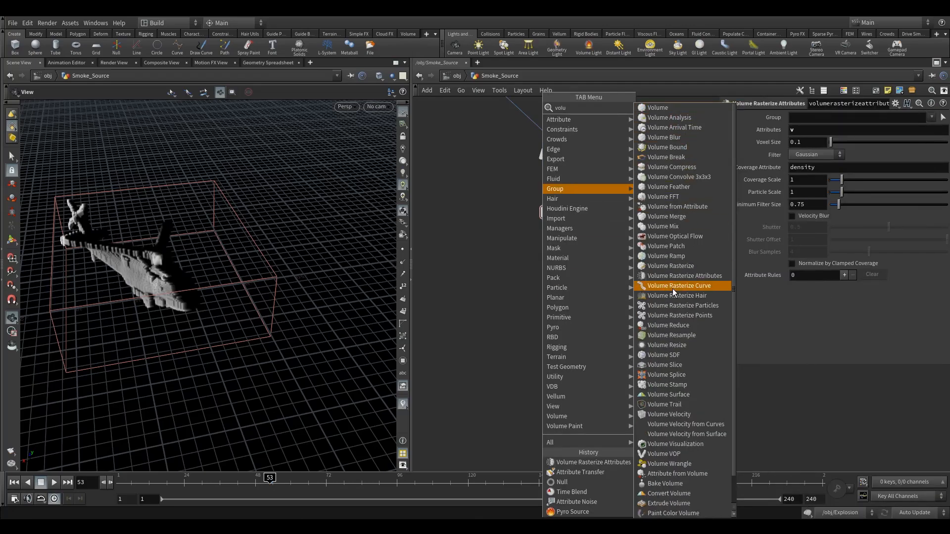
pyautogui.click(683, 365)
pyautogui.click(556, 304)
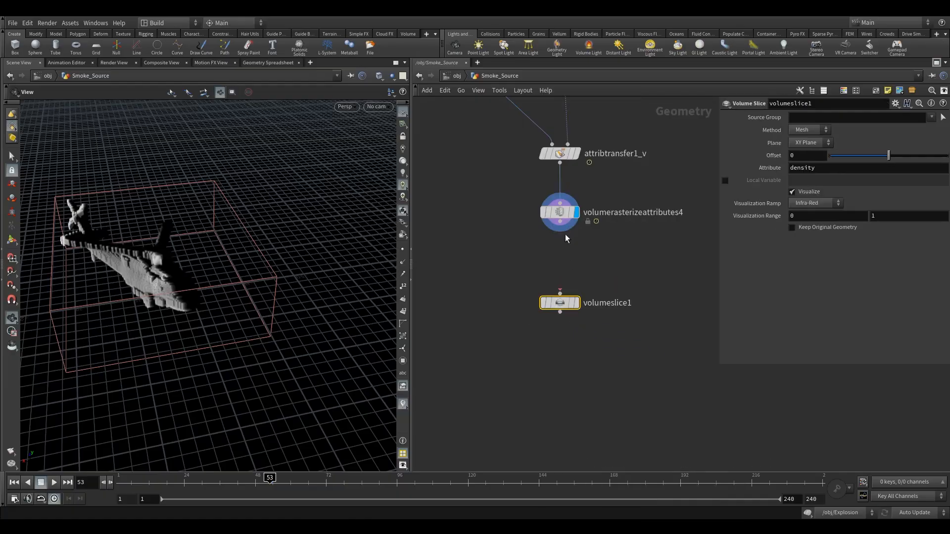
pyautogui.click(576, 303)
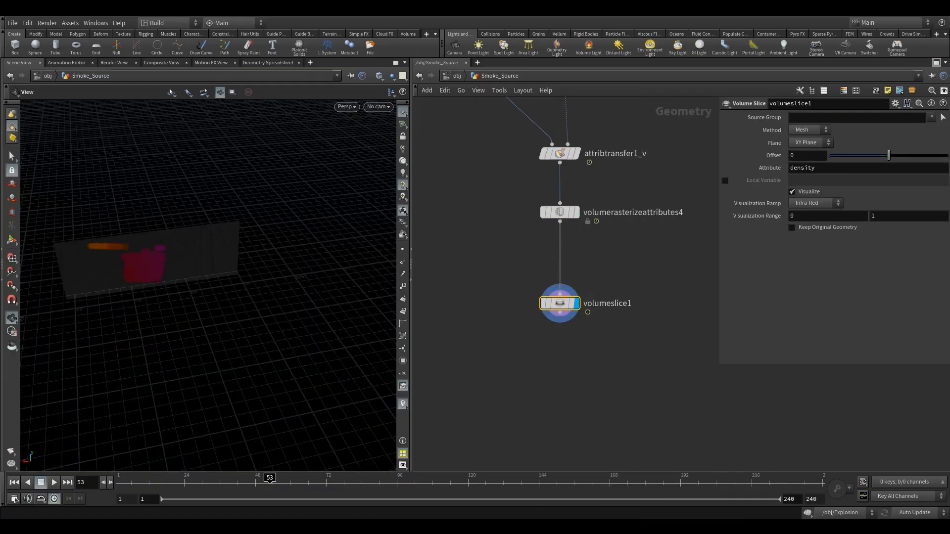
# - Add a Volume Trail node below volumeslice1 and wire the slice into its first input
pyautogui.moveTo(611, 300); pyautogui.dragTo(568, 279, button='middle')
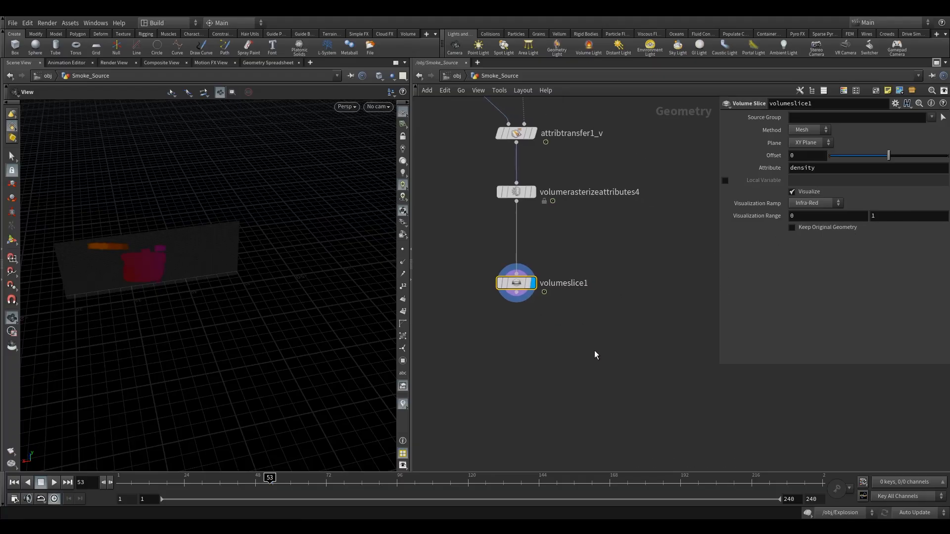
pyautogui.press('Tab')
pyautogui.write('volume tr')
pyautogui.click(718, 109)
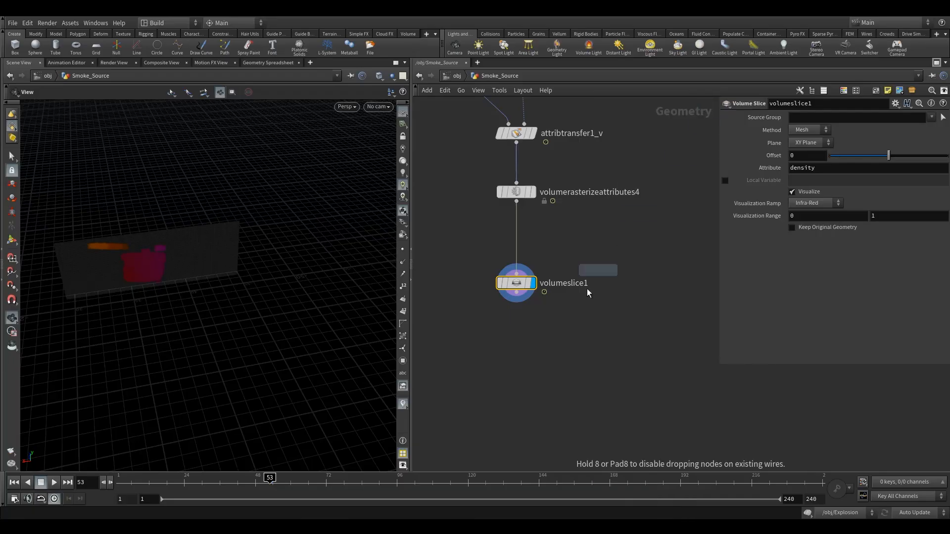
pyautogui.click(545, 376)
pyautogui.moveTo(517, 294); pyautogui.dragTo(547, 364)
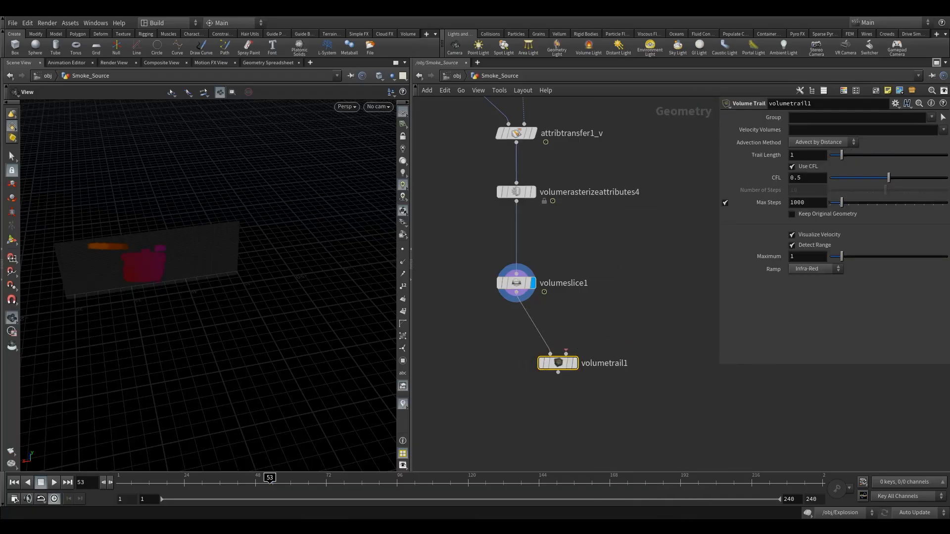
# - Wire volumerasterizeattributes4 into the second input of volumetrail1 and display the trail node
pyautogui.click(567, 353)
pyautogui.click(516, 202)
pyautogui.click(580, 346)
pyautogui.moveTo(556, 367); pyautogui.dragTo(586, 361)
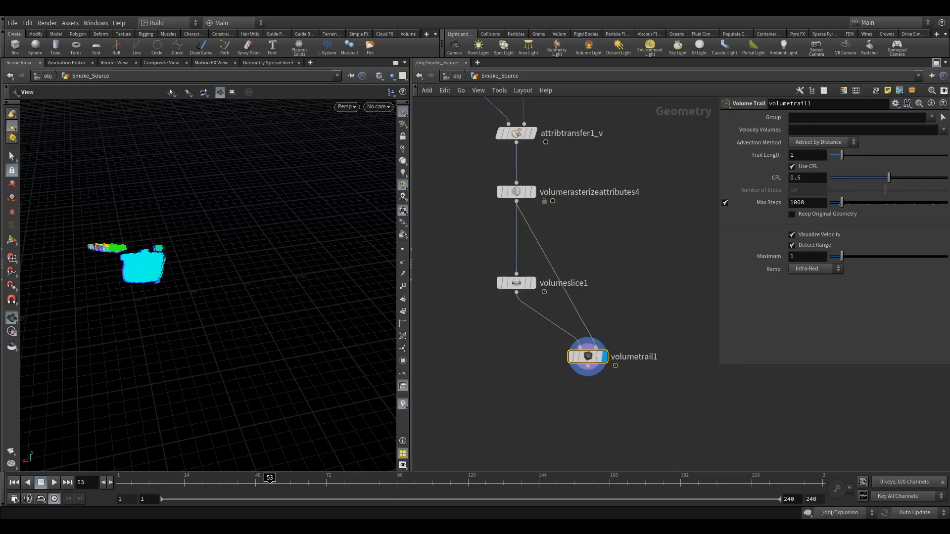
# - Set the trail's velocity volumes to v and inspect the velocity trails up close
pyautogui.click(818, 128)
pyautogui.click(945, 130)
pyautogui.click(930, 148)
pyautogui.moveTo(175, 276); pyautogui.dragTo(322, 322)
pyautogui.moveTo(140, 233); pyautogui.dragTo(175, 260)
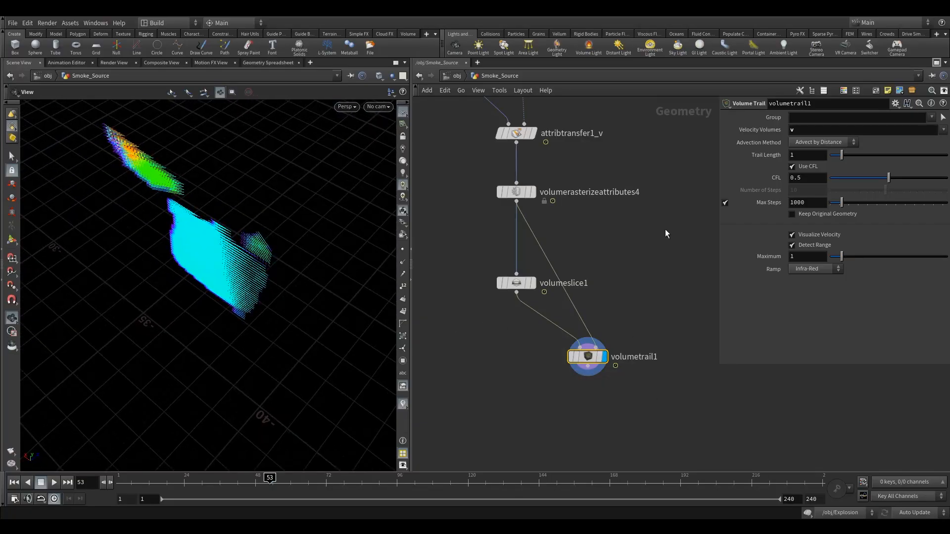
# - Shift the volumeslice1 plane to an offset of 0.241 and inspect the velocity trails from another angle
pyautogui.moveTo(474, 259); pyautogui.dragTo(543, 320)
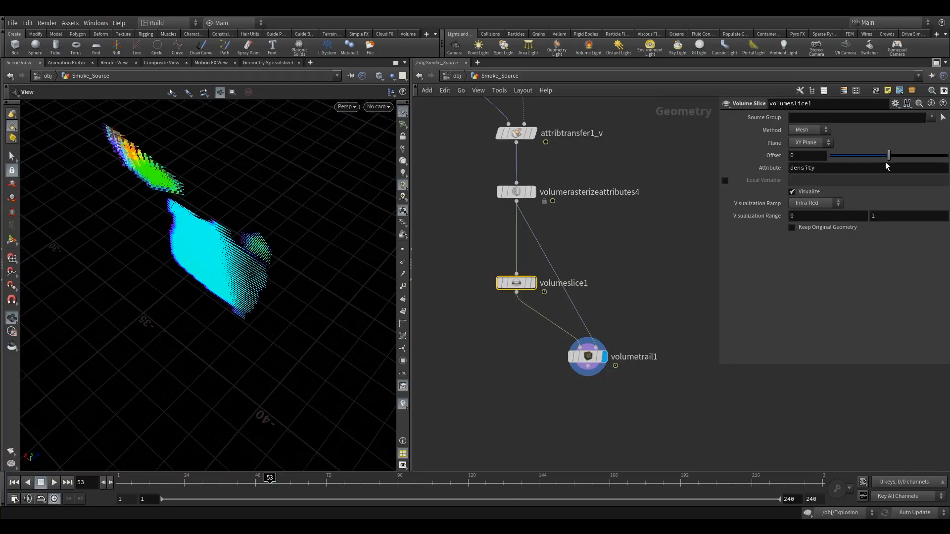
pyautogui.moveTo(886, 164)
pyautogui.mouseDown()
pyautogui.moveTo(847, 162)
pyautogui.moveTo(903, 163)
pyautogui.mouseUp()
pyautogui.moveTo(218, 269); pyautogui.dragTo(302, 240)
pyautogui.moveTo(564, 184); pyautogui.dragTo(564, 310, button='middle')
pyautogui.scroll(-5, 564, 308)
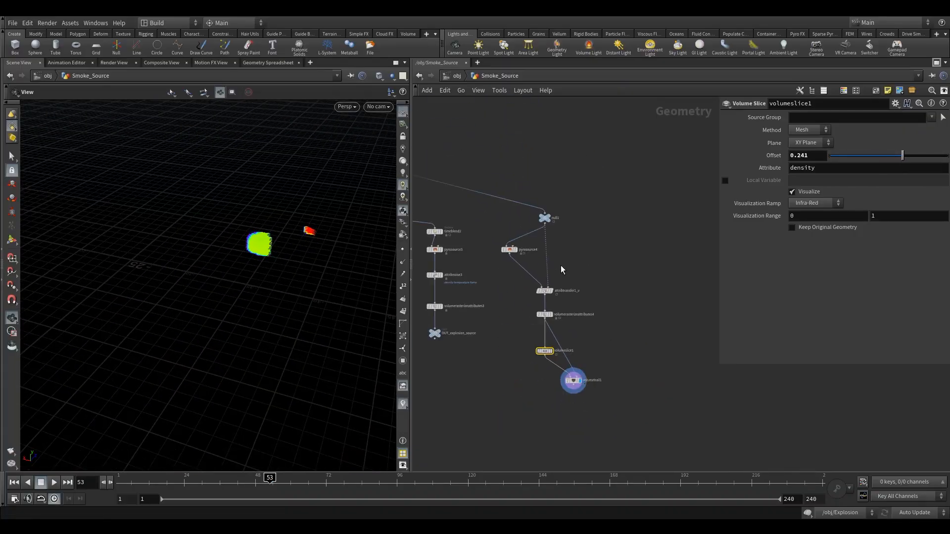
# - Show the helicopter geometry of the null above pyrosource4 as a template and set the slice offset to -0.165
pyautogui.click(555, 226)
pyautogui.moveTo(219, 272); pyautogui.dragTo(277, 284)
pyautogui.moveTo(906, 157); pyautogui.dragTo(880, 163)
pyautogui.moveTo(552, 348); pyautogui.dragTo(516, 301, button='middle')
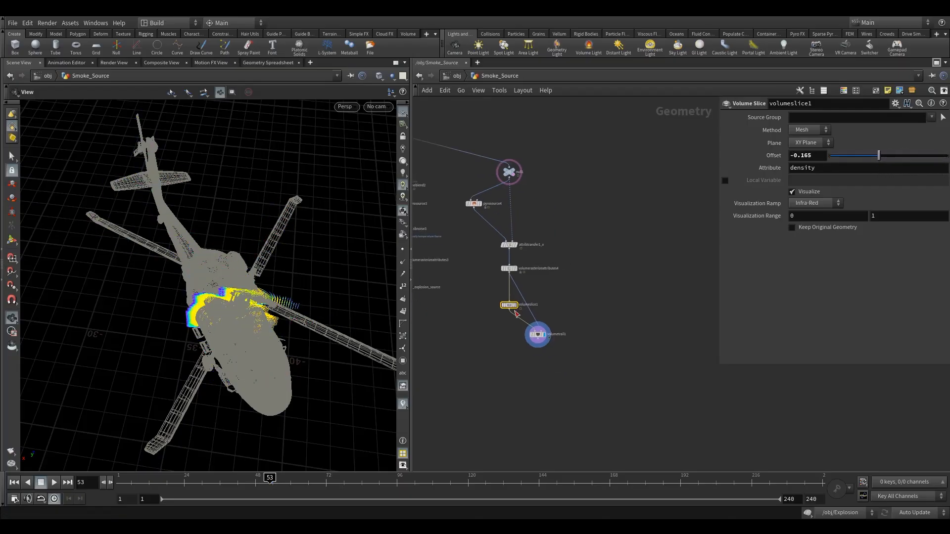
# - Set the volume trail's length to 10 and move the volume slice offset to -0.789
pyautogui.click(538, 334)
pyautogui.moveTo(844, 159); pyautogui.dragTo(946, 156)
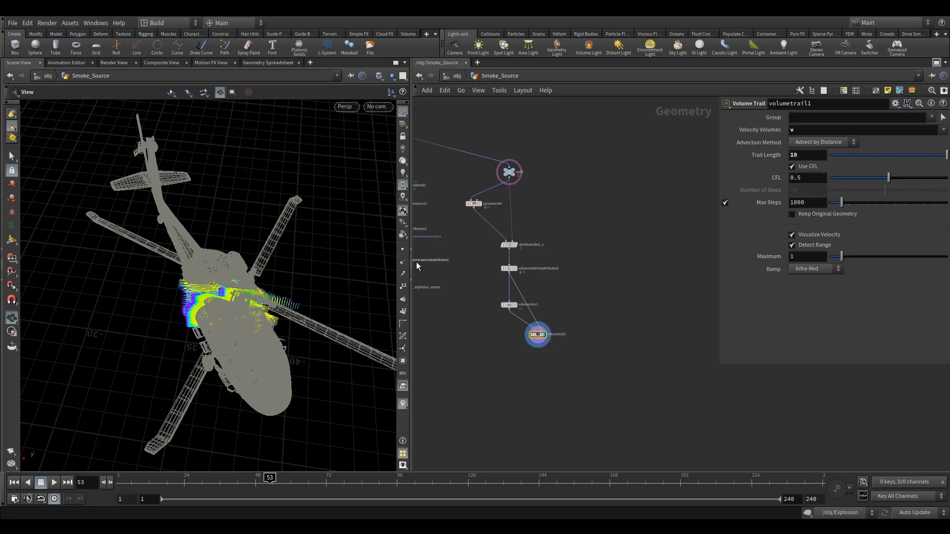
pyautogui.click(508, 305)
pyautogui.moveTo(893, 155); pyautogui.dragTo(840, 161)
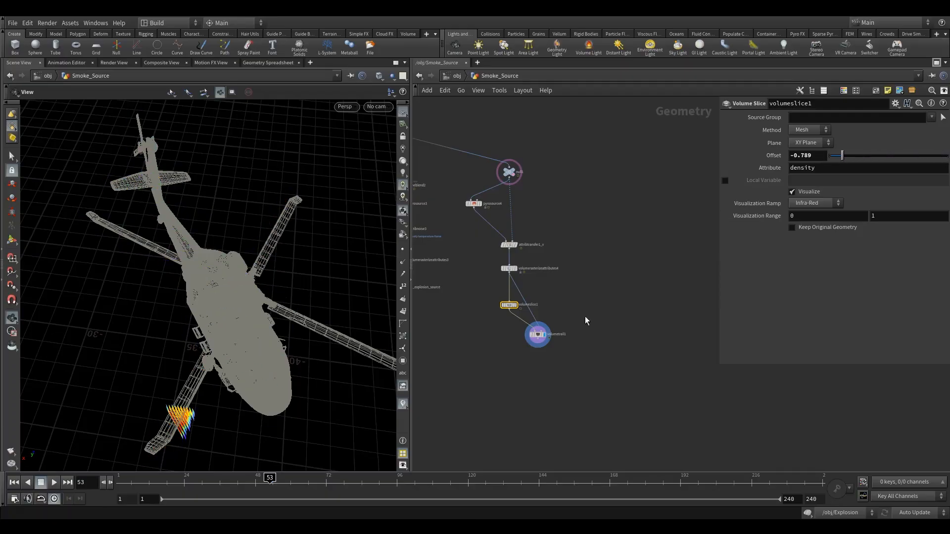
# - Move the volume slice and volume trail nodes aside from the velocity source branch
pyautogui.moveTo(570, 321); pyautogui.dragTo(545, 246, button='middle')
pyautogui.moveTo(465, 221); pyautogui.dragTo(588, 262)
pyautogui.click(549, 225)
pyautogui.moveTo(552, 223); pyautogui.dragTo(579, 211)
pyautogui.moveTo(529, 243); pyautogui.dragTo(583, 251)
pyautogui.moveTo(451, 250); pyautogui.dragTo(610, 332, button='middle')
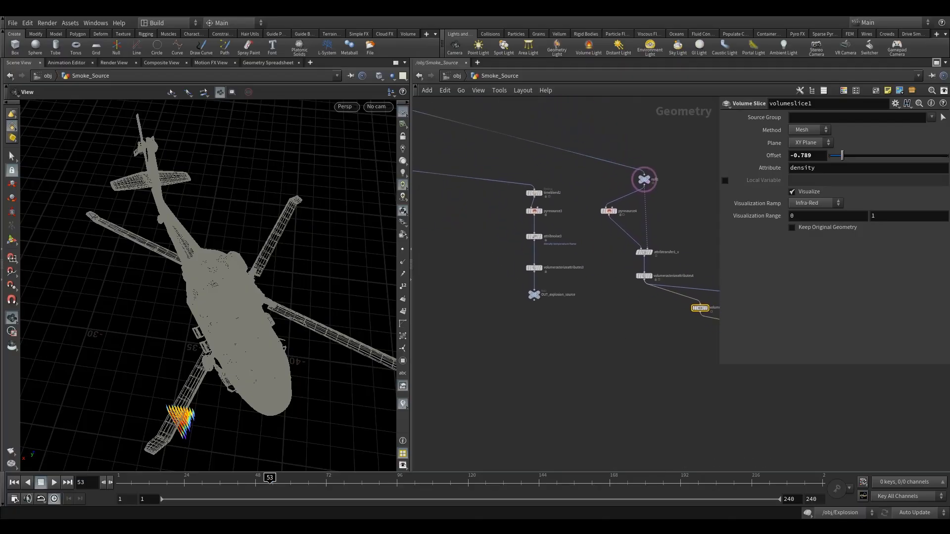
# - Insert a Merge node between volumerasterizeattributes3 and OUT_explosion_source and wire volumerasterizeattributes4 into it
pyautogui.scroll(4, 550, 244)
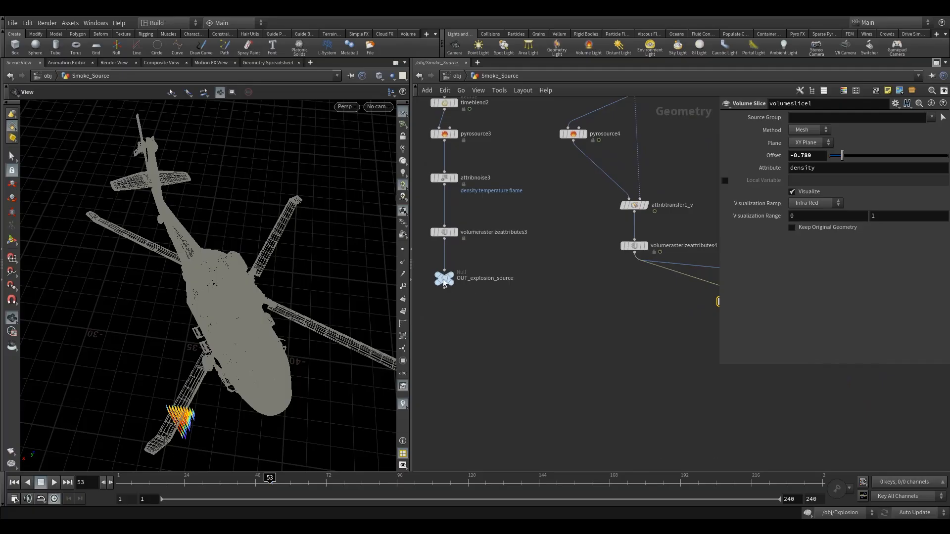
pyautogui.moveTo(440, 300); pyautogui.dragTo(437, 332)
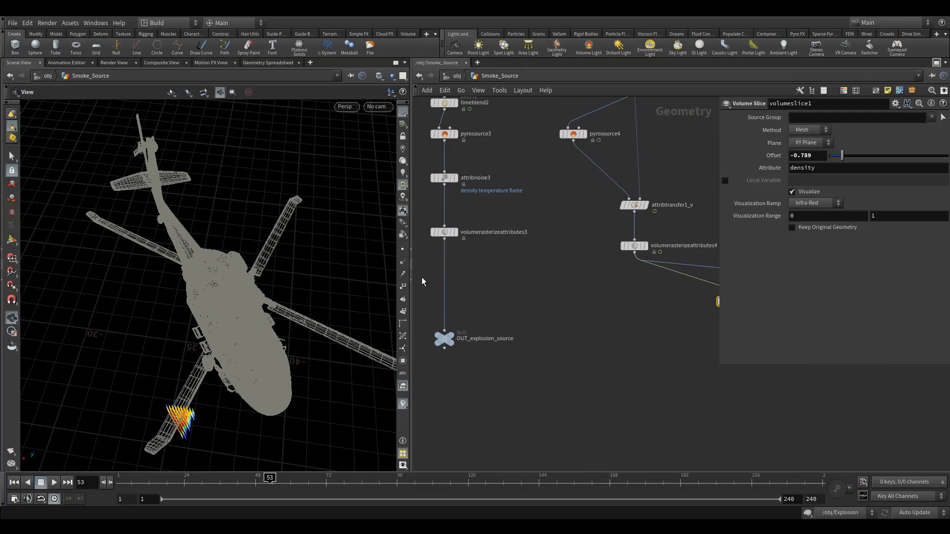
pyautogui.press('Tab')
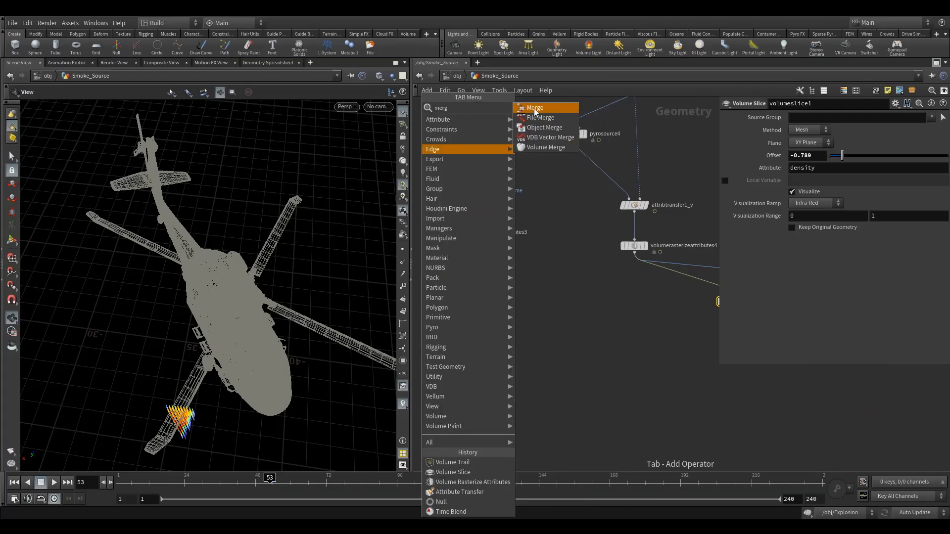
pyautogui.click(533, 108)
pyautogui.click(447, 278)
pyautogui.moveTo(634, 254); pyautogui.dragTo(446, 285)
pyautogui.moveTo(448, 292)
pyautogui.mouseDown()
pyautogui.moveTo(459, 296)
pyautogui.moveTo(448, 295)
pyautogui.mouseUp()
pyautogui.click(445, 340)
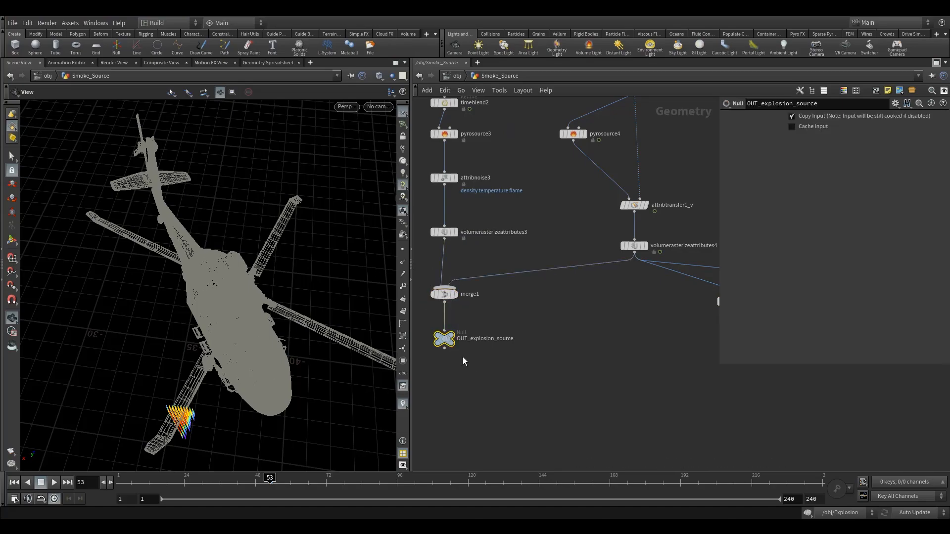
pyautogui.moveTo(521, 343); pyautogui.dragTo(524, 311, button='middle')
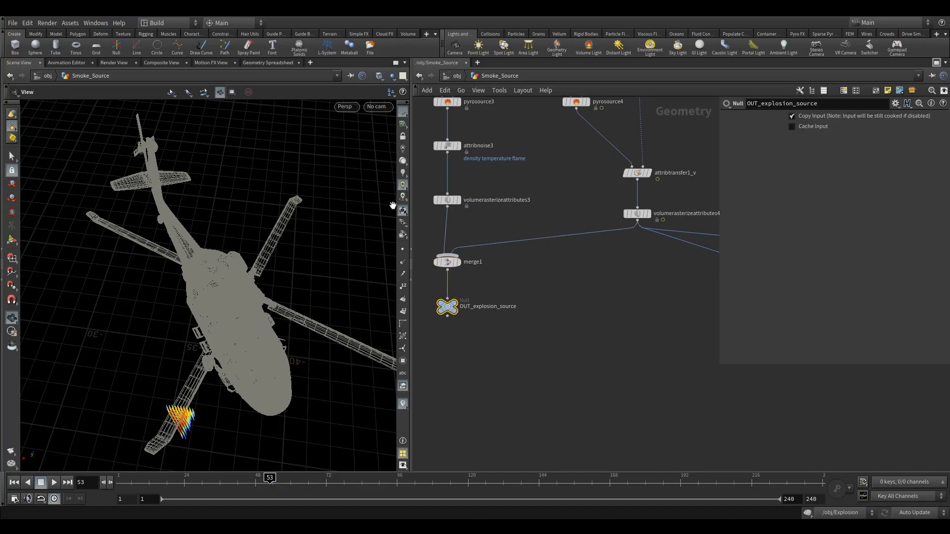
# - Go into the Explosion DOP network and insert a new source operation above the divergence one in volumesource1
pyautogui.click(456, 78)
pyautogui.doubleClick(503, 218)
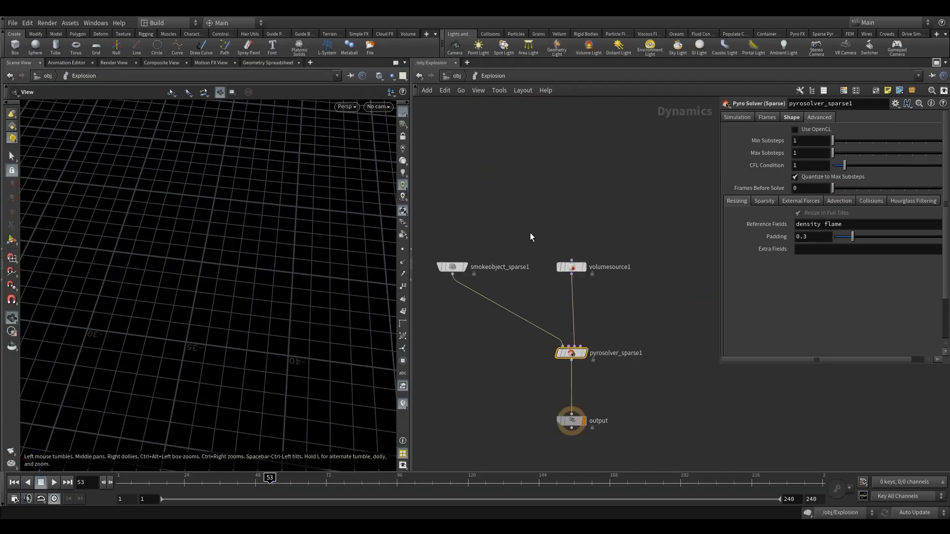
pyautogui.click(572, 267)
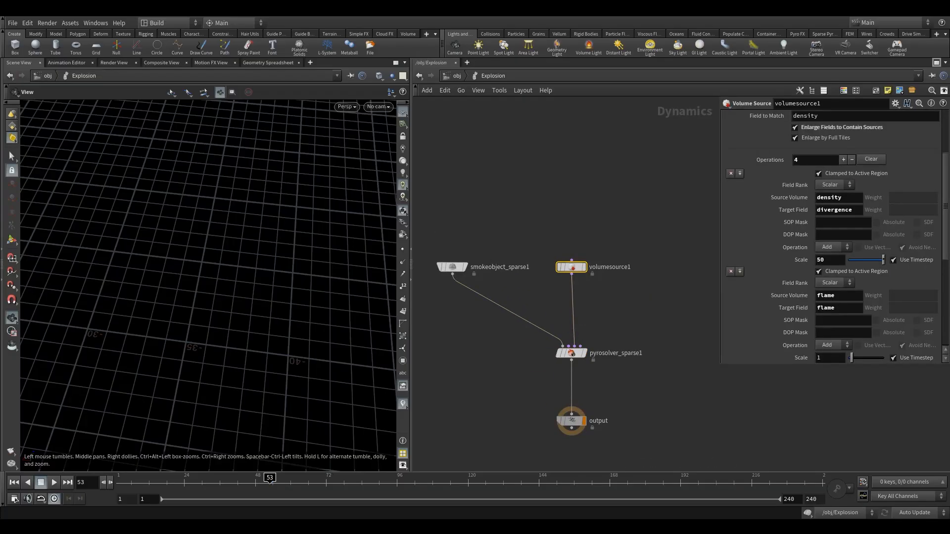
pyautogui.click(740, 173)
pyautogui.scroll(-1, 841, 164)
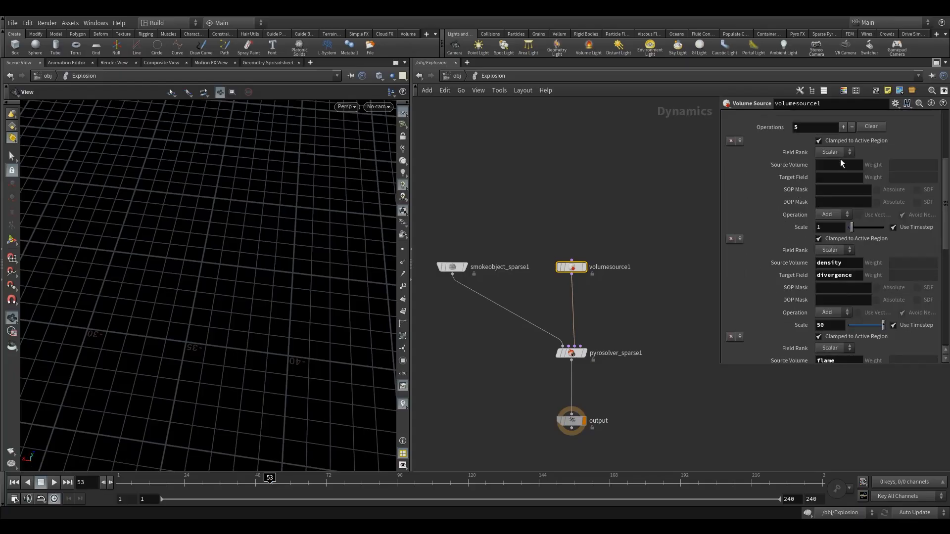
# - Configure the new operation as a Vector field with source volume v and target field vel
pyautogui.click(830, 164)
pyautogui.write('v')
pyautogui.click(829, 177)
pyautogui.write('vel')
pyautogui.moveTo(828, 177); pyautogui.dragTo(821, 178)
pyautogui.write('l')
pyautogui.press('Return')
# - Look through Camera2 and keyframe the divergence source scale at 50 on frame 53
pyautogui.click(378, 107)
pyautogui.click(396, 153)
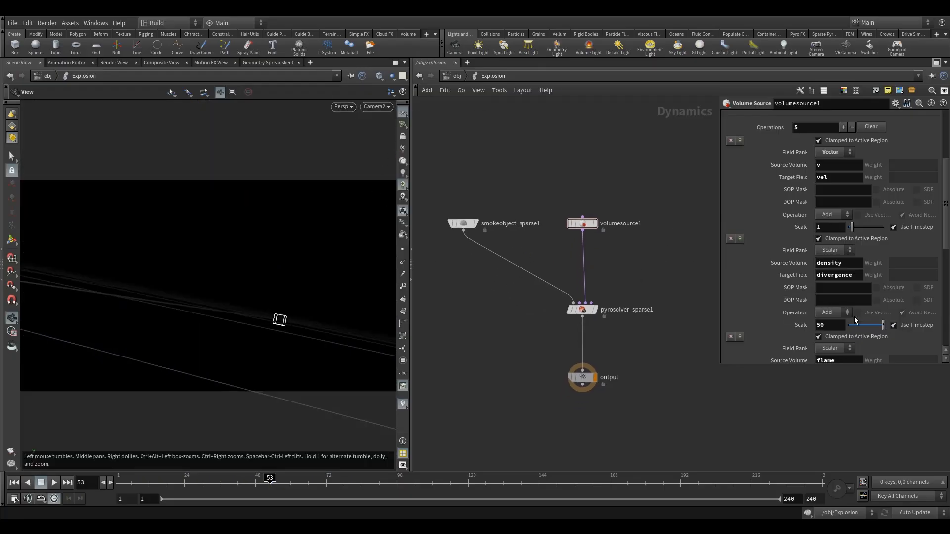
pyautogui.moveTo(947, 207); pyautogui.dragTo(947, 236)
pyautogui.click(835, 243)
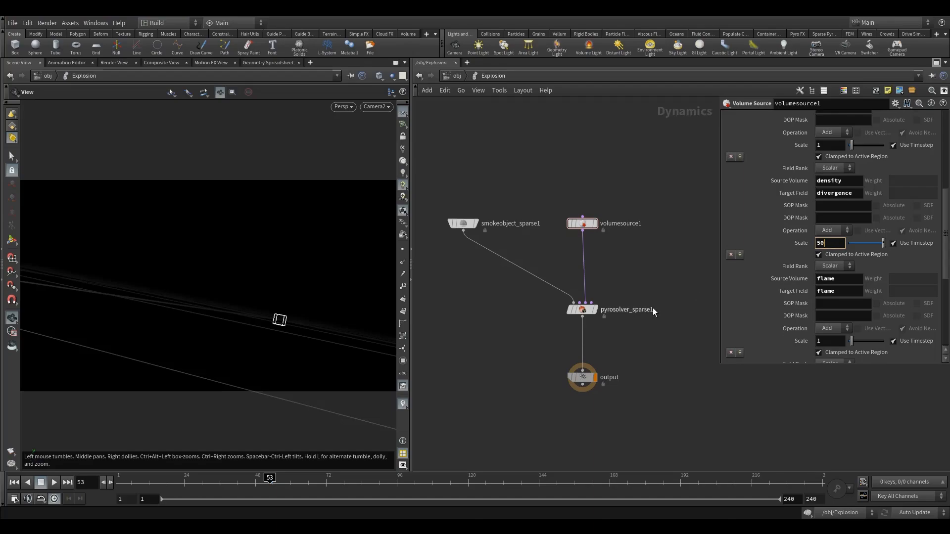
pyautogui.keyDown('alt'); pyautogui.click(833, 244); pyautogui.keyUp('alt')
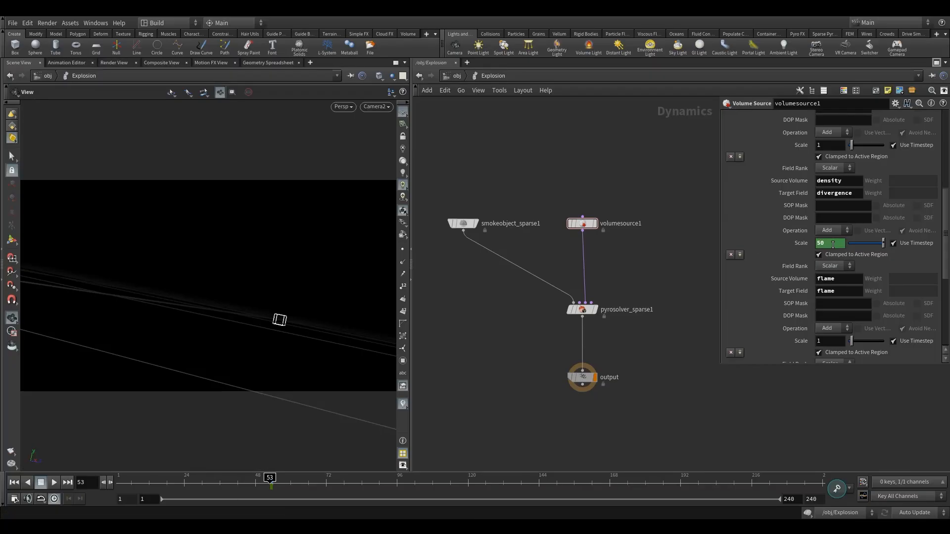
# - Disable the simulation, keyframe the divergence scale at 5 on frame 65, and return to frame 53
pyautogui.click(807, 516)
pyautogui.moveTo(285, 483); pyautogui.dragTo(306, 487)
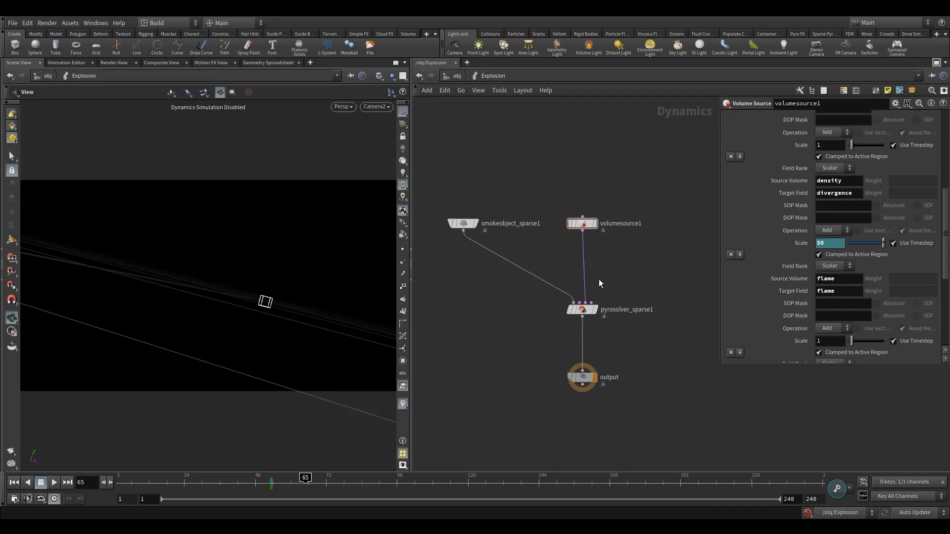
pyautogui.press('BackSpace')
pyautogui.write('5')
pyautogui.press('Return')
pyautogui.moveTo(305, 479); pyautogui.dragTo(272, 480)
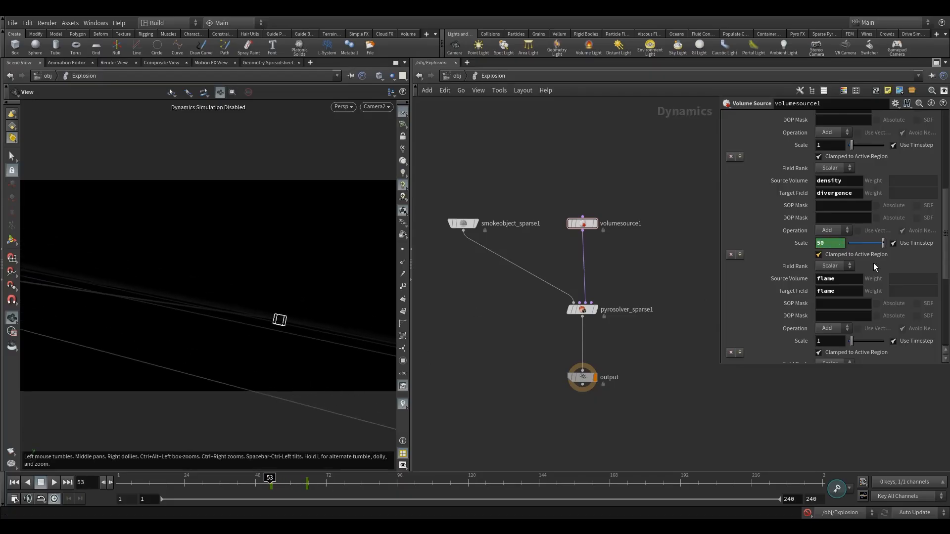
# - Set the temperature source operation's scale to 5
pyautogui.scroll(-5, 857, 305)
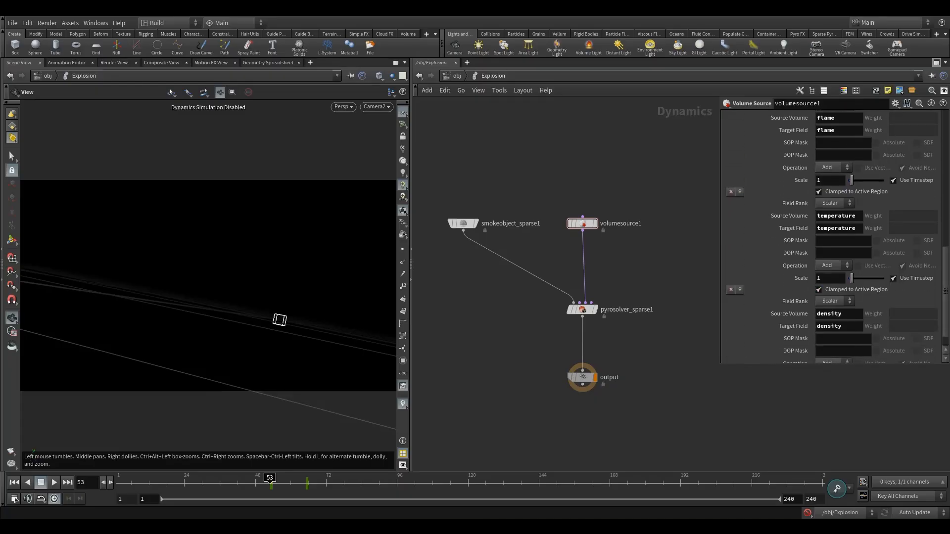
pyautogui.click(830, 278)
pyautogui.write('5')
pyautogui.press('Return')
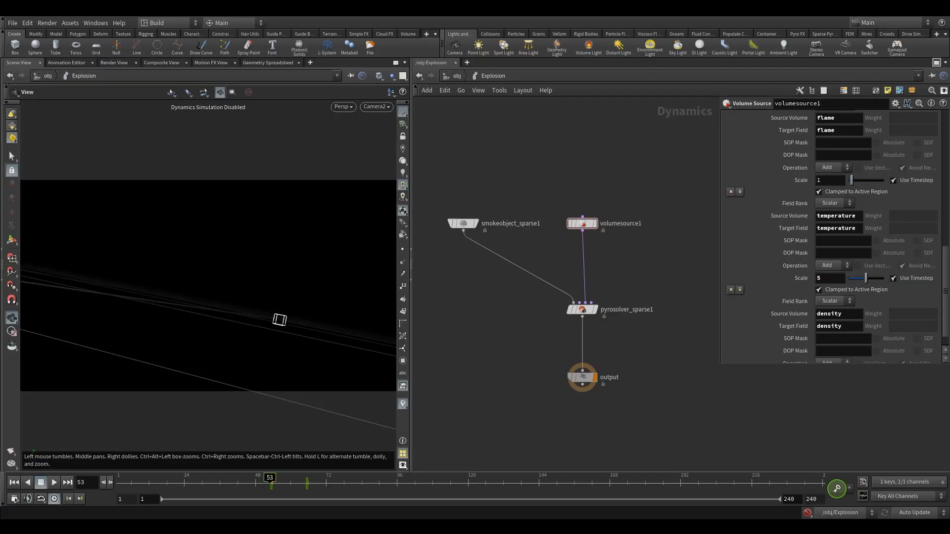
pyautogui.scroll(-1, 938, 293)
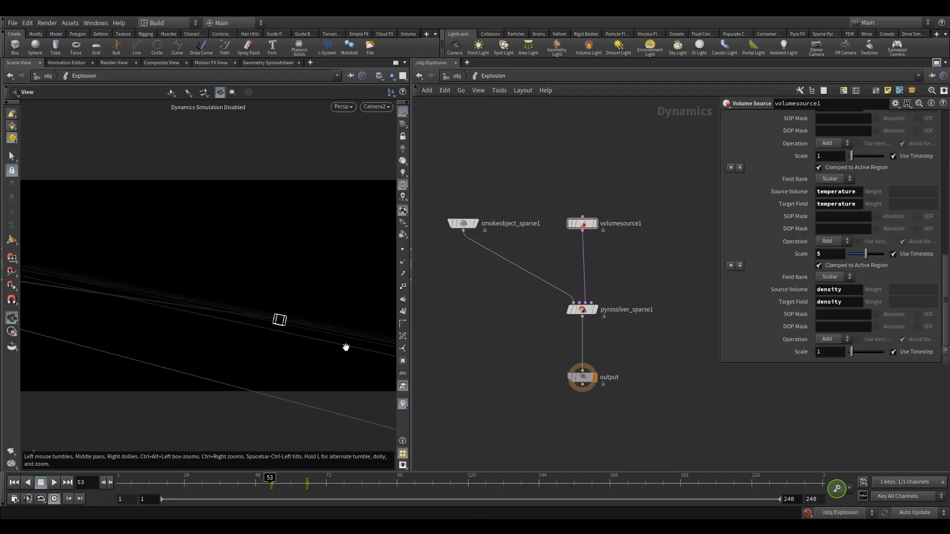
# - Re-enable the simulation, inspect the explosion around frame 58, and return to frame 52
pyautogui.click(808, 512)
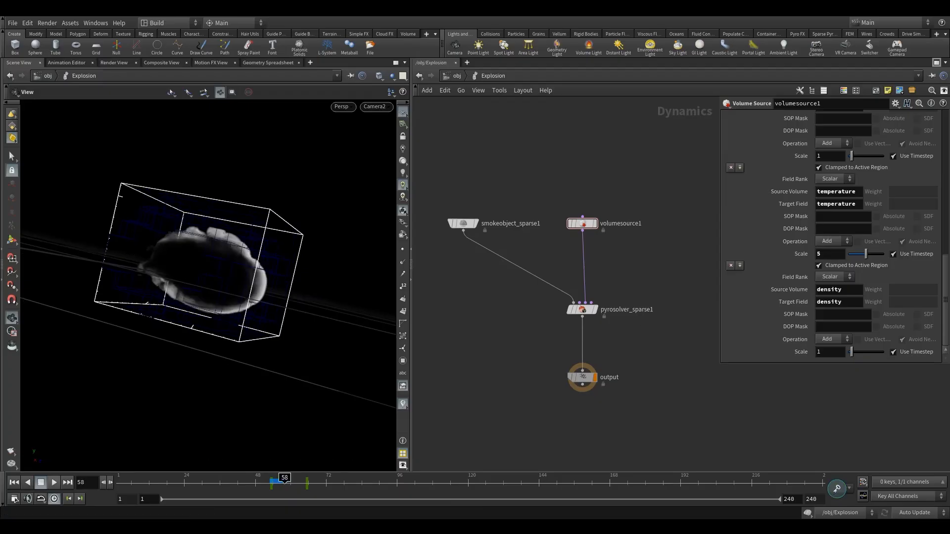
pyautogui.moveTo(125, 284); pyautogui.dragTo(182, 290)
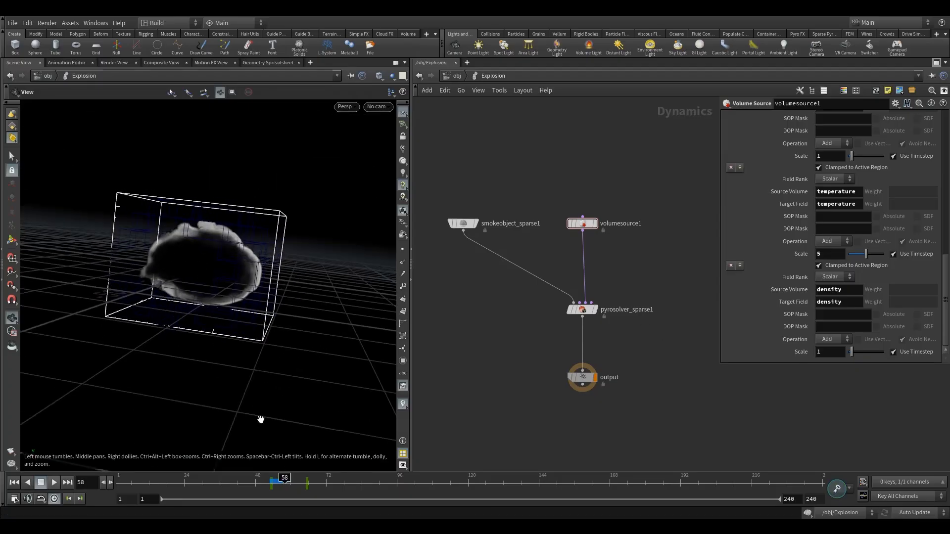
pyautogui.click(270, 483)
# - Set the smoke object's Y boundary condition to Closed Below
pyautogui.click(463, 224)
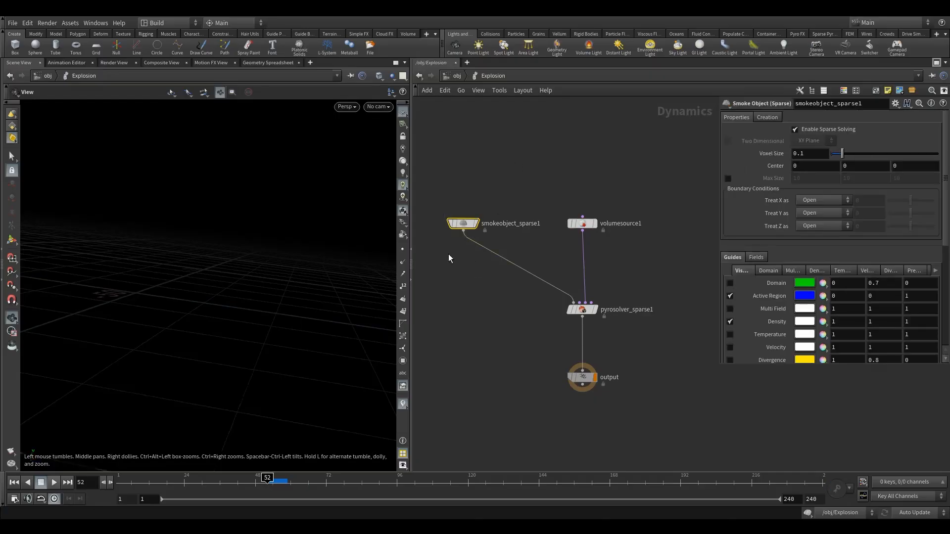
pyautogui.click(819, 212)
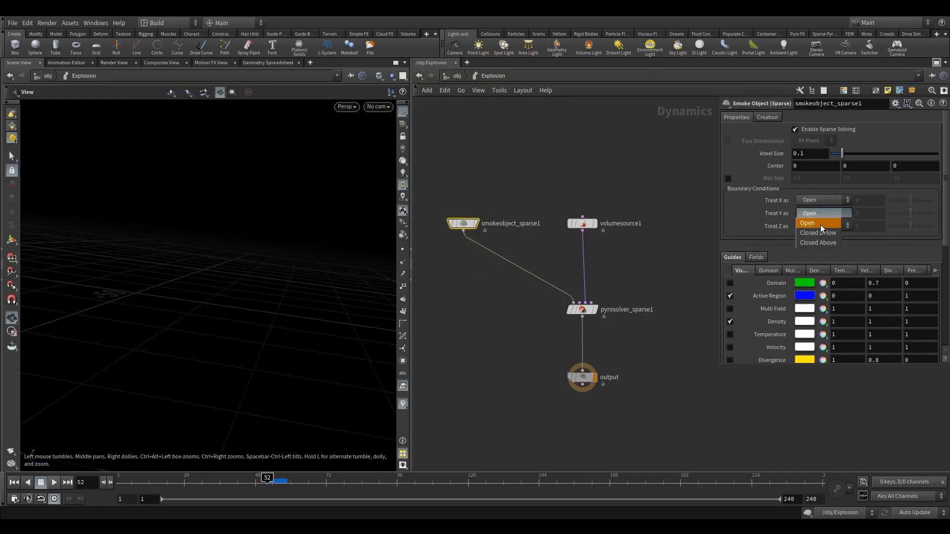
pyautogui.click(832, 237)
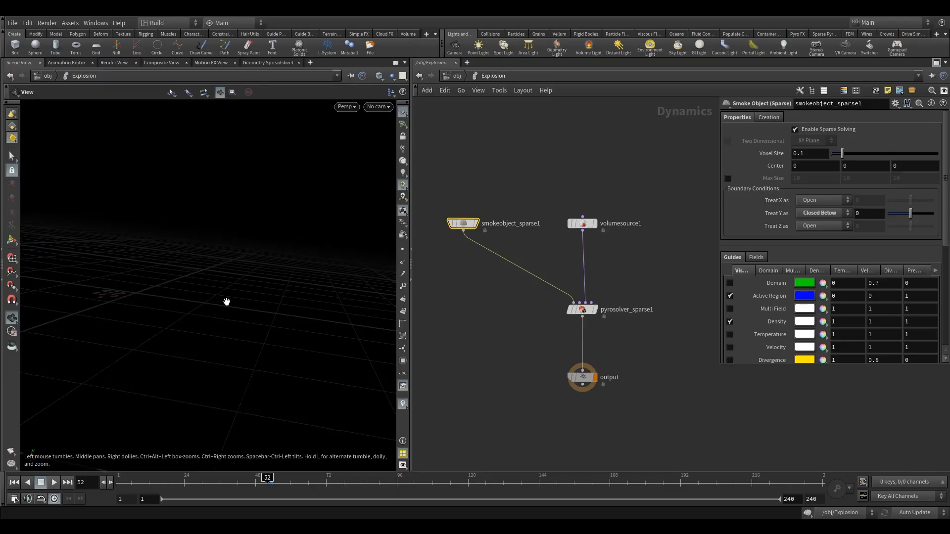
# - Run the simulation to frame 60 and inspect the explosion in the free view and through Camera2 from object level
pyautogui.click(54, 482)
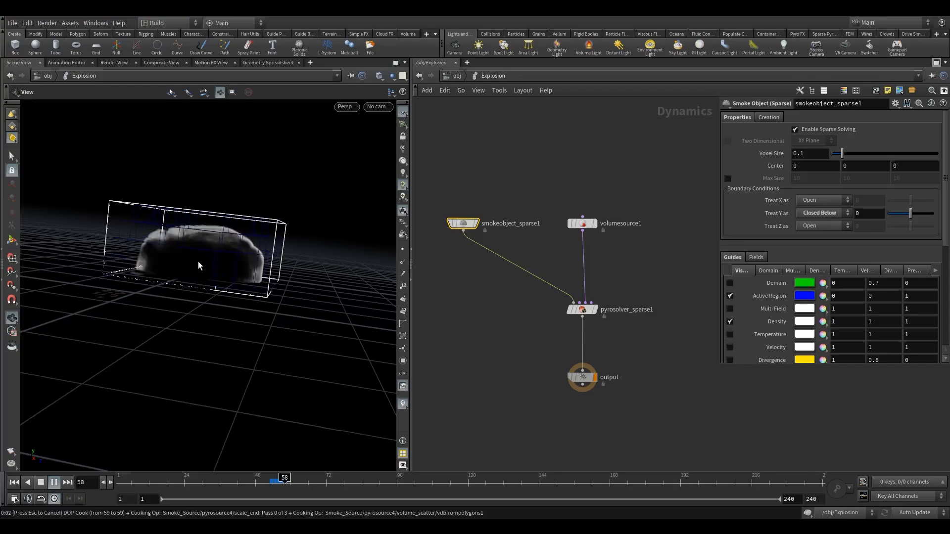
pyautogui.moveTo(202, 259); pyautogui.dragTo(247, 250)
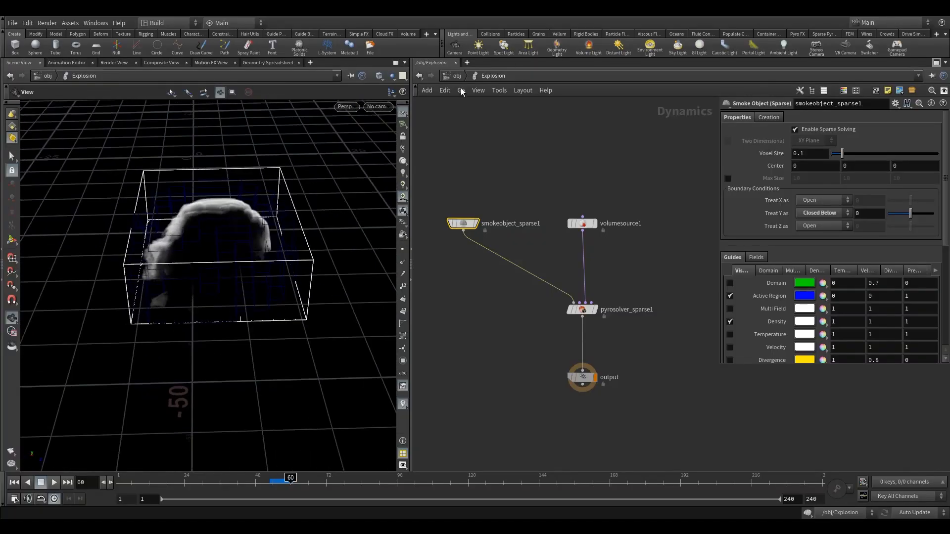
pyautogui.click(456, 76)
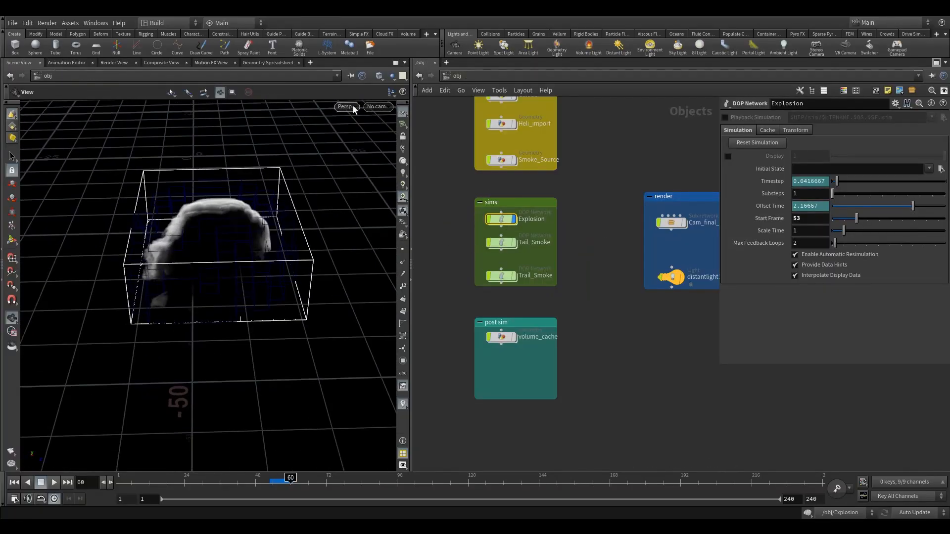
pyautogui.click(377, 107)
pyautogui.click(391, 153)
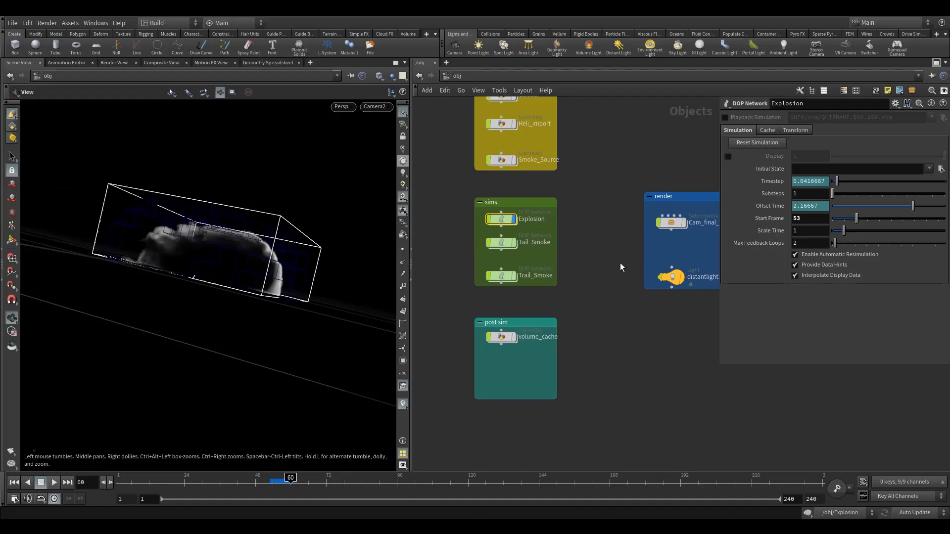
# - Set the distant light's Y rotation to 220
pyautogui.click(698, 276)
pyautogui.click(742, 117)
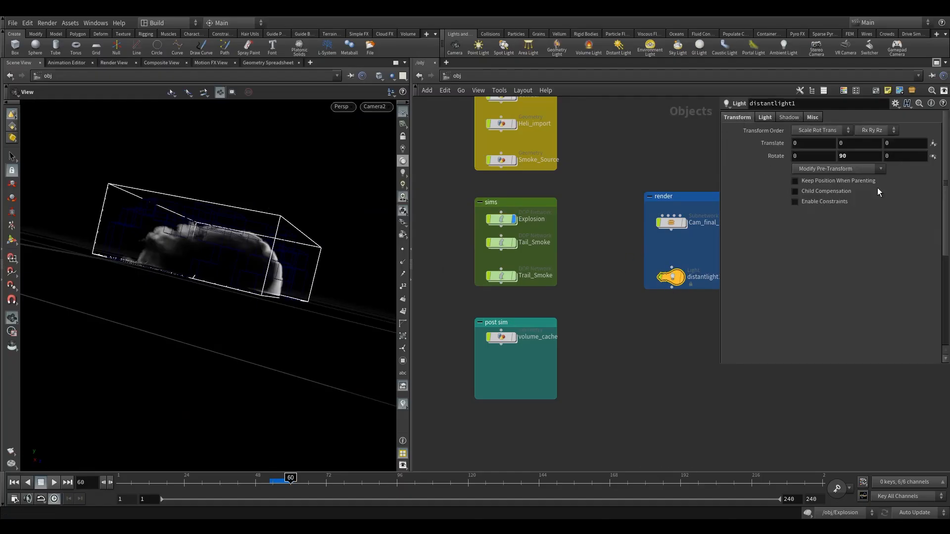
pyautogui.moveTo(859, 157); pyautogui.dragTo(913, 129, button='middle')
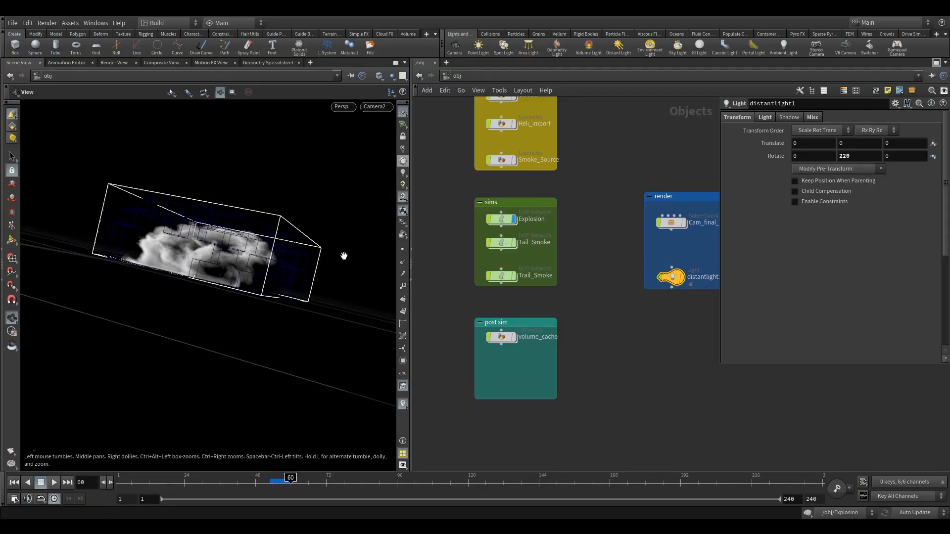
# - Hide the active region guide of the Explosion network's smoke object and return to frame 52
pyautogui.doubleClick(507, 219)
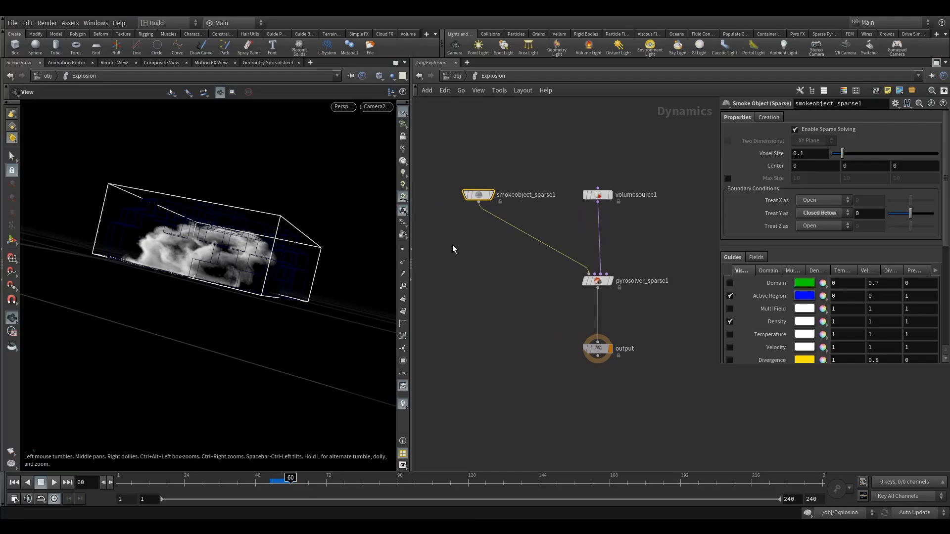
pyautogui.click(729, 296)
pyautogui.moveTo(276, 259); pyautogui.dragTo(261, 447)
pyautogui.click(266, 483)
# - Set the sparse pyro solver's resizing padding to 0.6
pyautogui.click(597, 280)
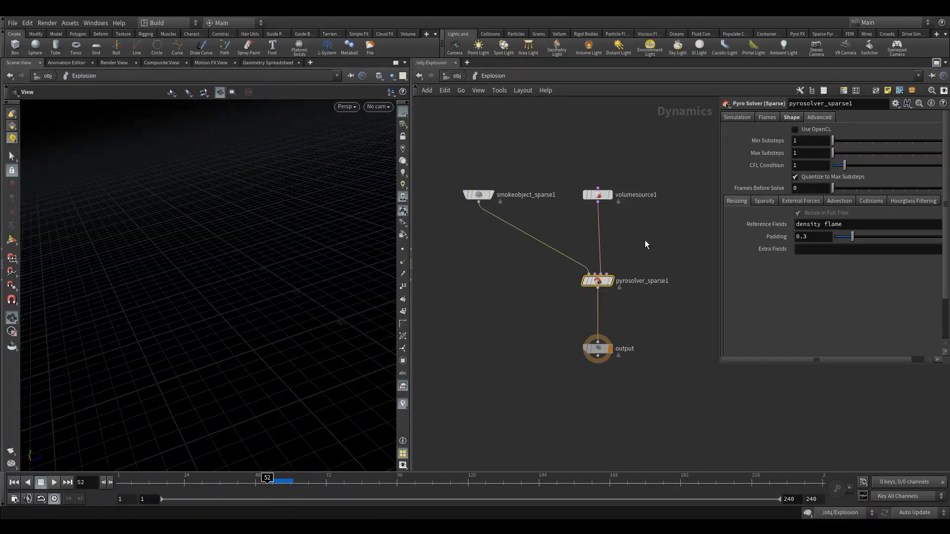
pyautogui.moveTo(644, 240); pyautogui.dragTo(619, 259, button='middle')
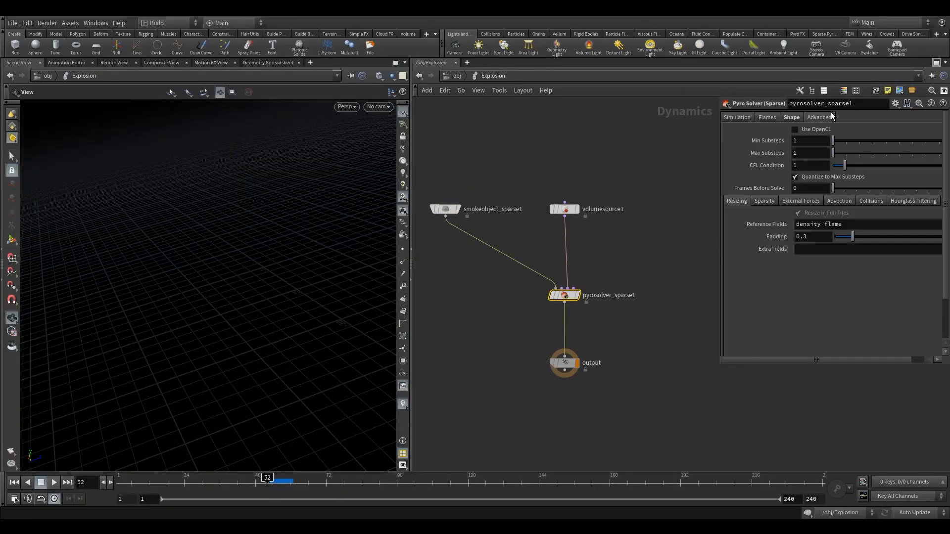
pyautogui.click(764, 201)
pyautogui.click(736, 201)
pyautogui.click(448, 209)
pyautogui.doubleClick(803, 238)
pyautogui.write('6')
pyautogui.press('Return')
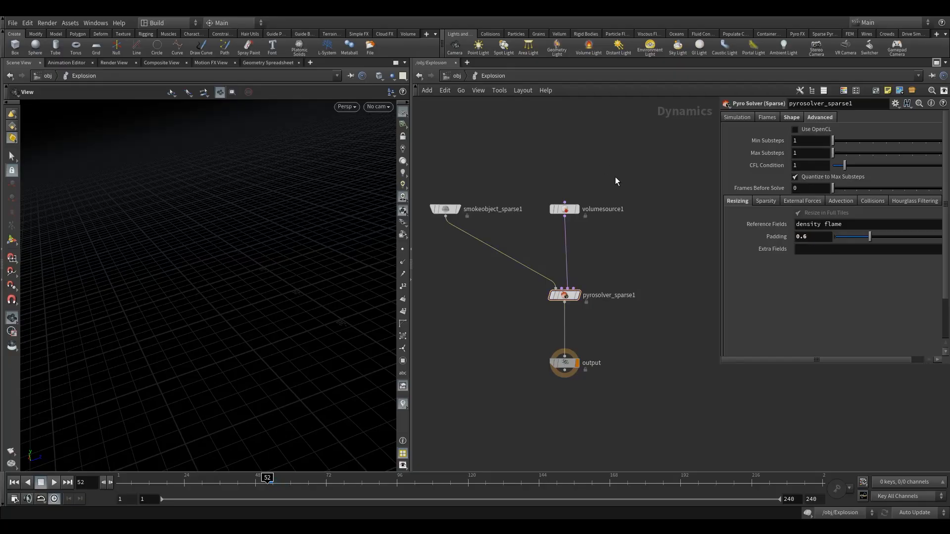
# - Run the simulation, inspect the explosion from several angles, and return to frame 51
pyautogui.click(54, 484)
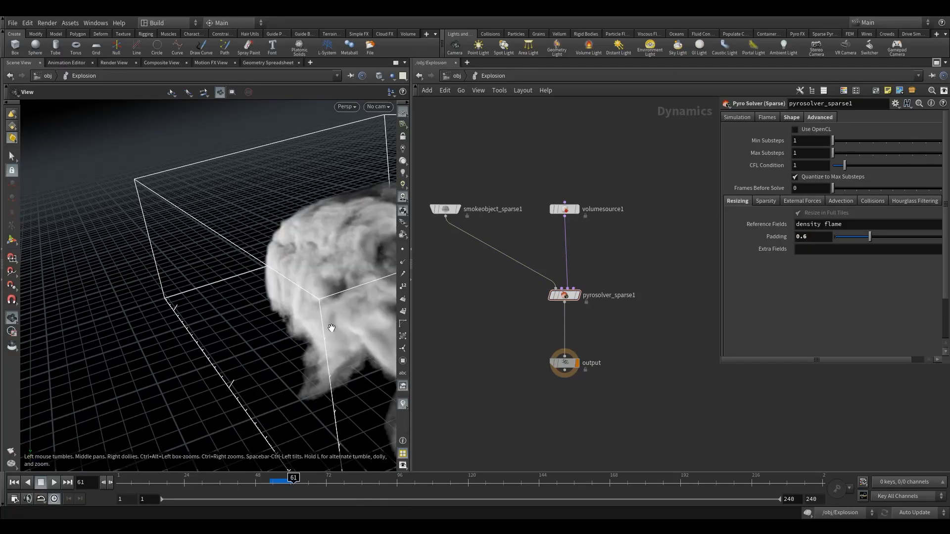
pyautogui.moveTo(329, 329); pyautogui.dragTo(270, 290)
pyautogui.moveTo(270, 290); pyautogui.dragTo(286, 272, button='right')
pyautogui.moveTo(286, 272); pyautogui.dragTo(312, 277)
pyautogui.moveTo(312, 278); pyautogui.dragTo(307, 289, button='middle')
pyautogui.click(264, 480)
# - Set the pyro solver's maximum substeps to 2
pyautogui.click(564, 208)
pyautogui.click(621, 295)
pyautogui.doubleClick(813, 155)
pyautogui.write('2')
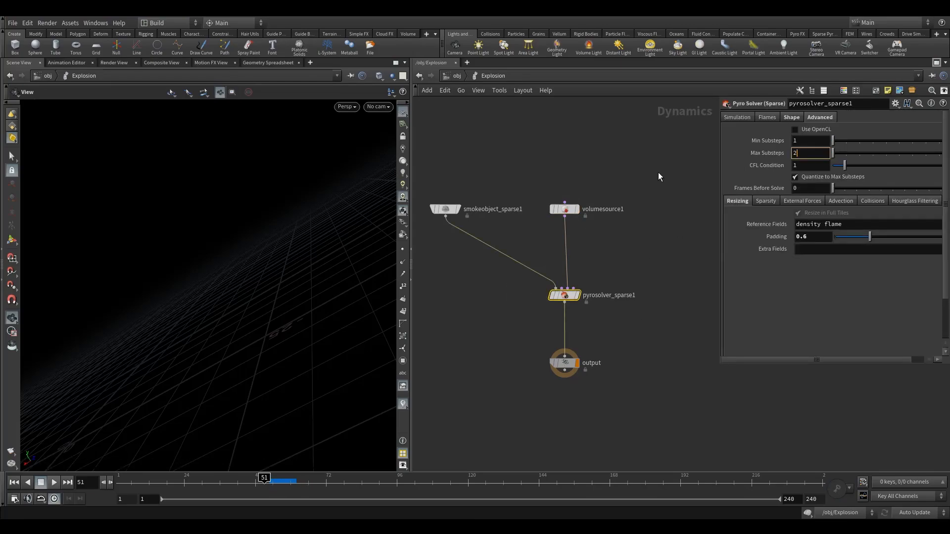
pyautogui.press('Return')
# - Display the imported helicopter, ghost other objects inside the Explosion network, and look through Camera2
pyautogui.click(458, 76)
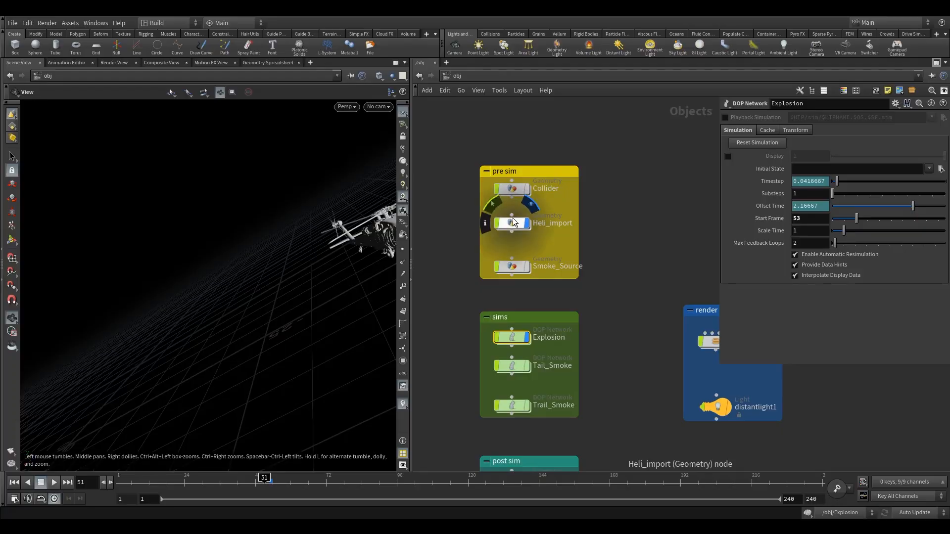
pyautogui.scroll(-5, 471, 301)
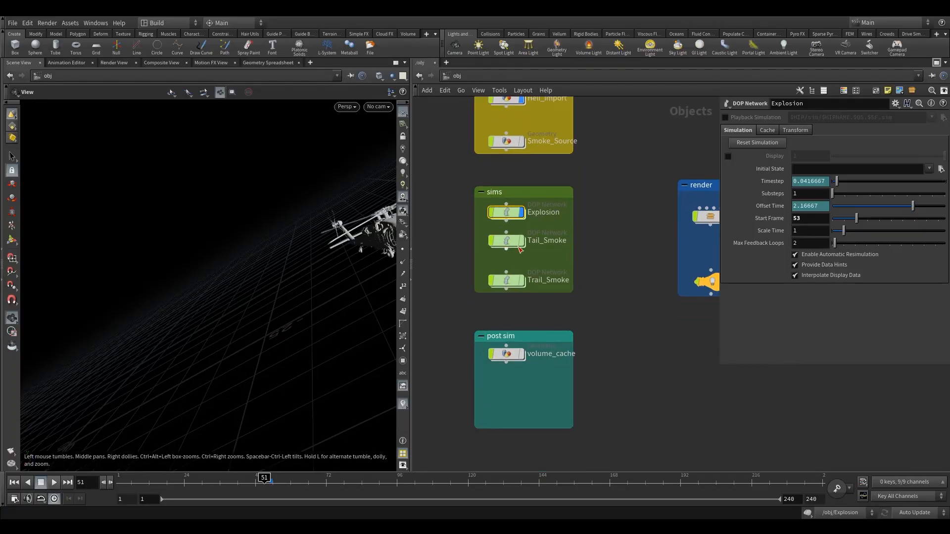
pyautogui.doubleClick(506, 210)
pyautogui.click(390, 76)
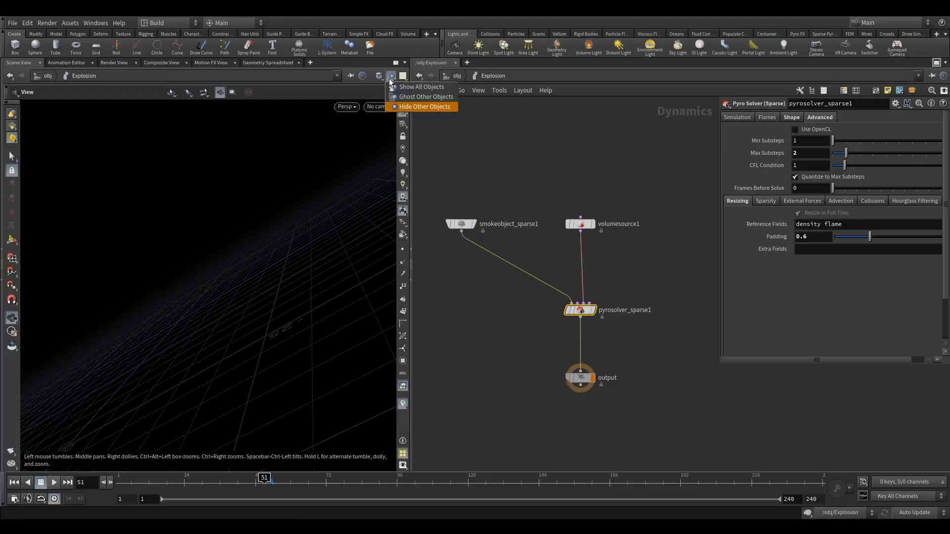
pyautogui.click(422, 98)
pyautogui.click(382, 107)
pyautogui.click(435, 153)
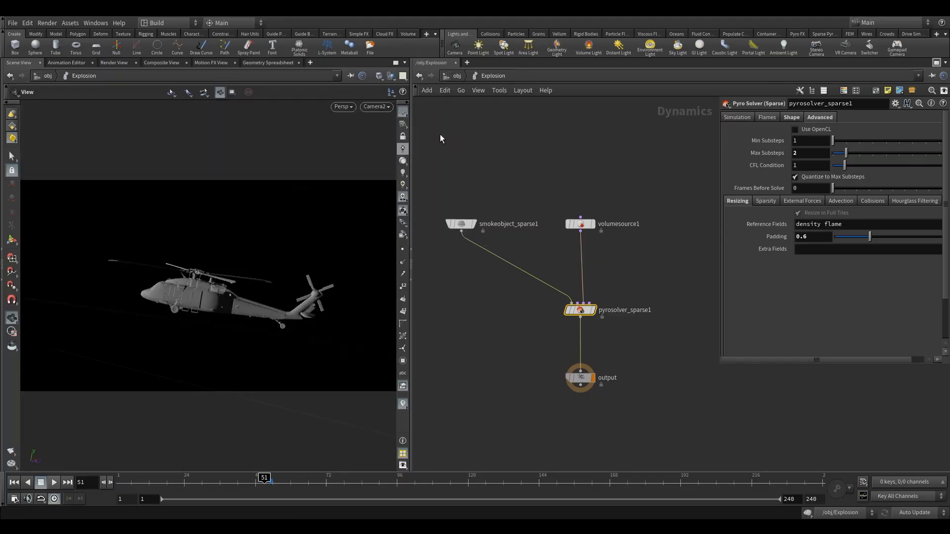
# - Run the simulation to frame 62 and inspect the explosion from several angles in the free view
pyautogui.click(54, 482)
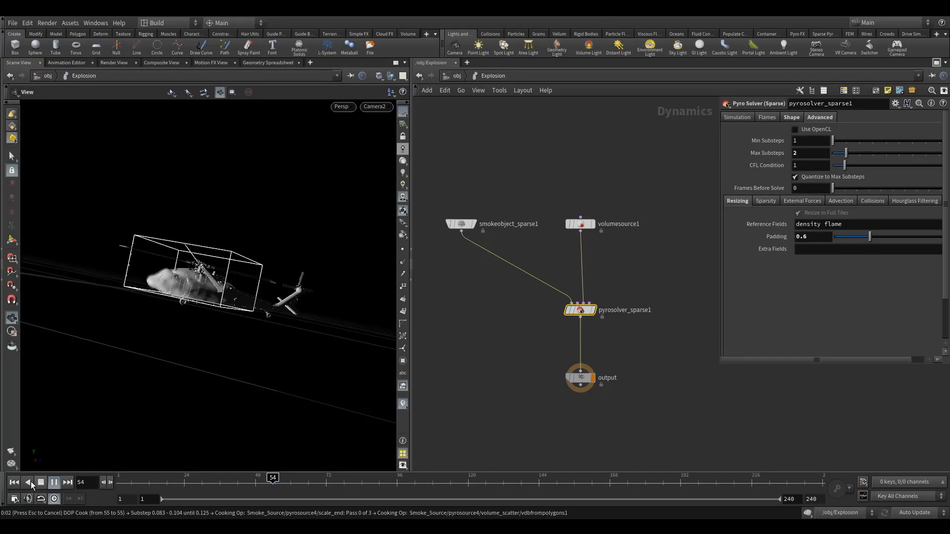
pyautogui.moveTo(189, 291); pyautogui.dragTo(285, 339)
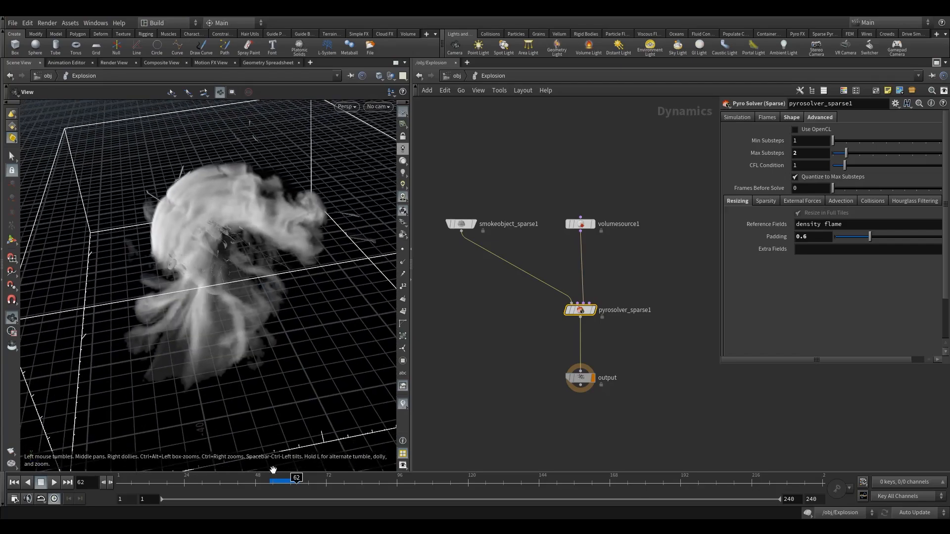
pyautogui.moveTo(223, 329); pyautogui.dragTo(271, 263)
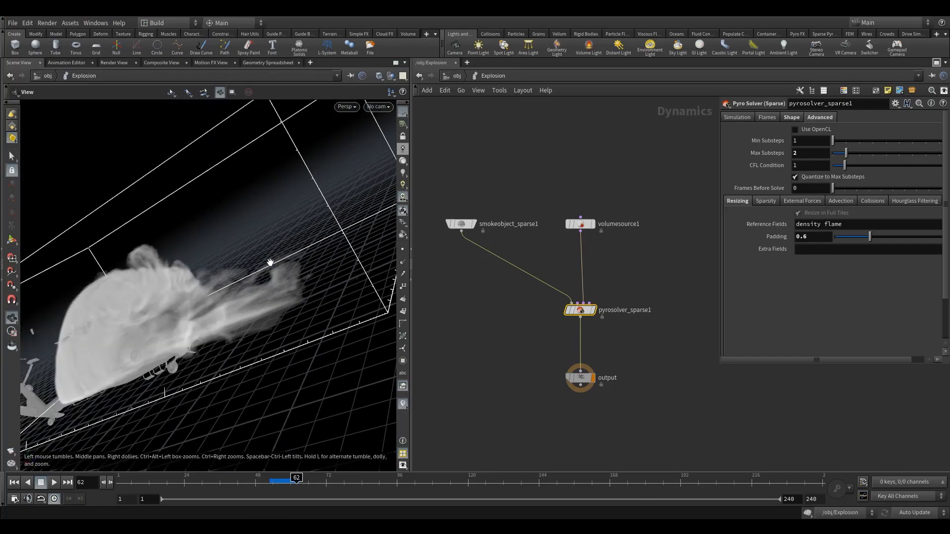
pyautogui.press('h')
pyautogui.moveTo(168, 271); pyautogui.dragTo(320, 266)
pyautogui.moveTo(156, 255); pyautogui.dragTo(154, 287, button='right')
pyautogui.moveTo(153, 287); pyautogui.dragTo(77, 271)
pyautogui.moveTo(165, 271); pyautogui.dragTo(186, 271, button='right')
pyautogui.moveTo(185, 271); pyautogui.dragTo(227, 255)
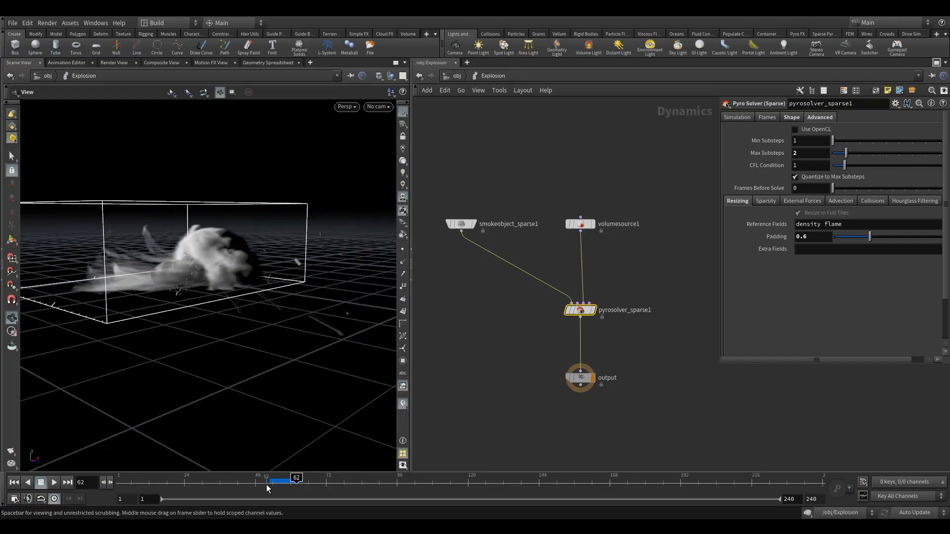
# - Set the velocity source operation's scale to 0.5 and return to frame 51
pyautogui.click(581, 223)
pyautogui.scroll(-2, 837, 195)
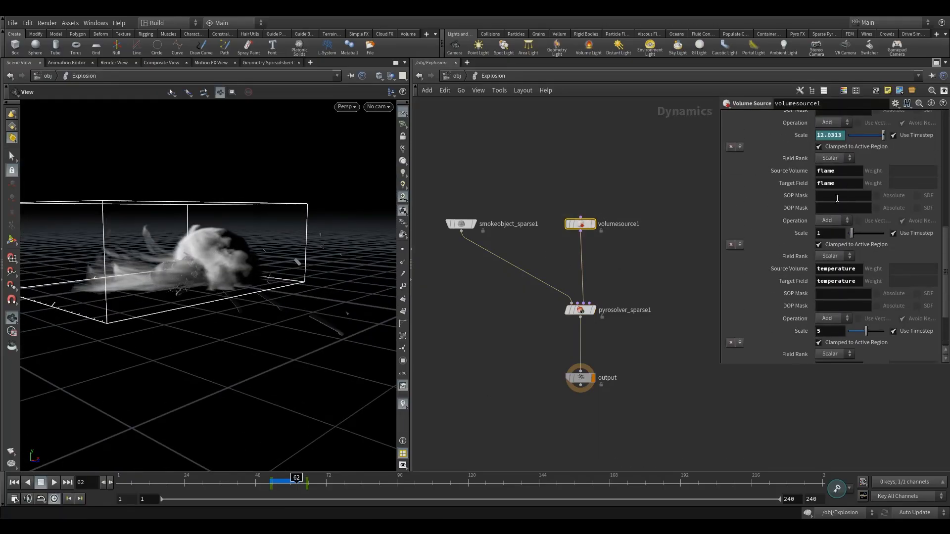
pyautogui.scroll(5, 835, 183)
pyautogui.doubleClick(827, 230)
pyautogui.write('.5')
pyautogui.press('Return')
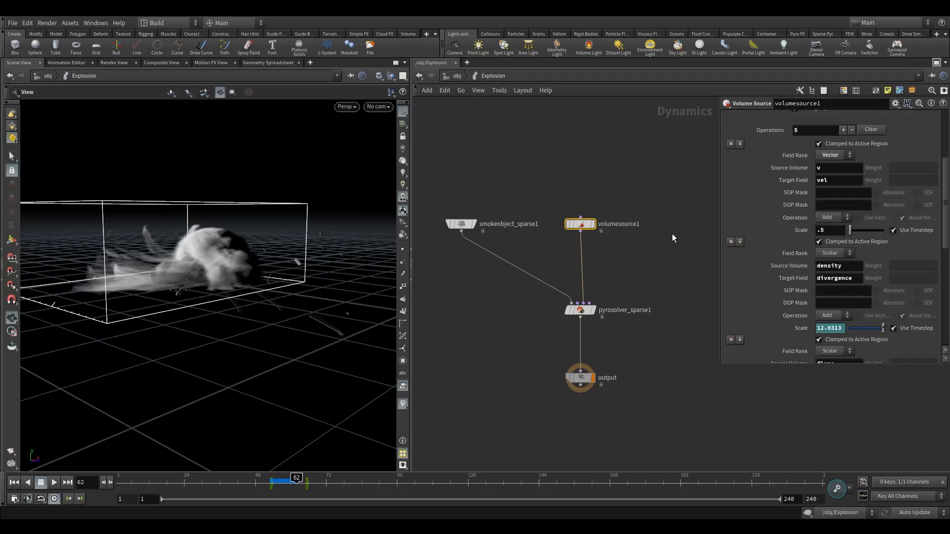
pyautogui.click(266, 483)
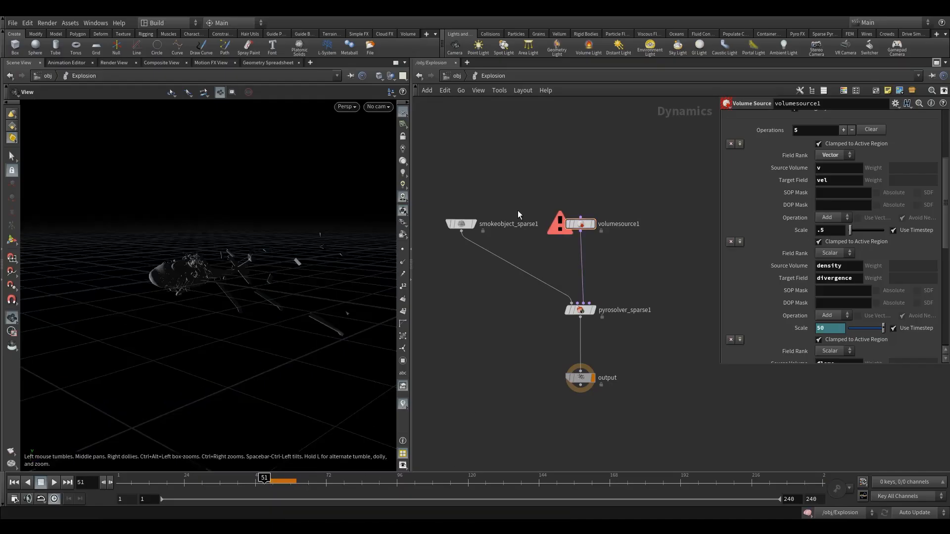
# - Set the pyro solver's reference temperature to 3000 K
pyautogui.click(574, 310)
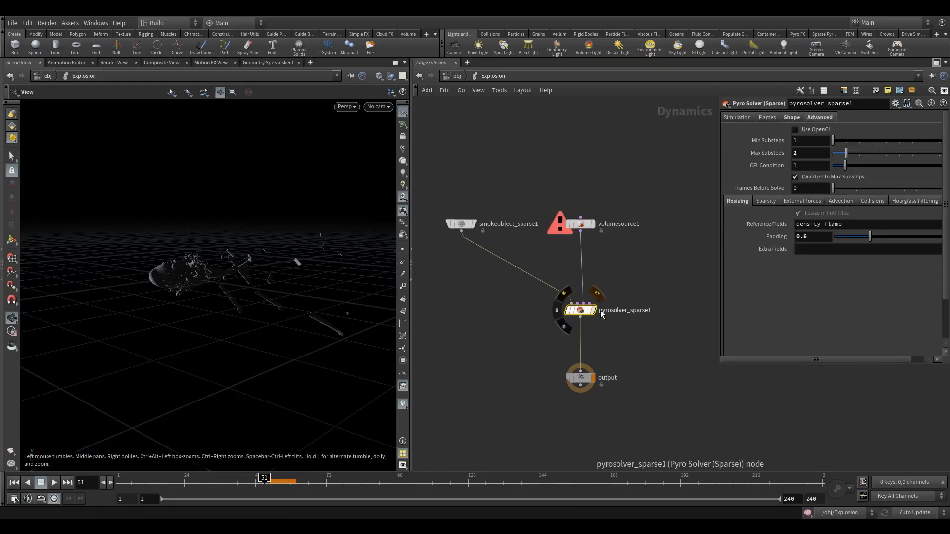
pyautogui.moveTo(619, 278); pyautogui.dragTo(544, 345)
pyautogui.click(737, 118)
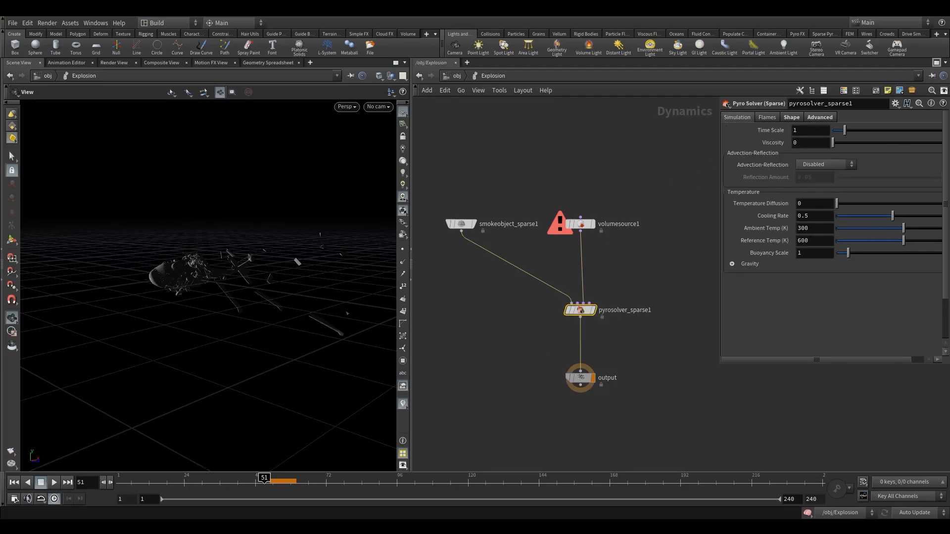
pyautogui.doubleClick(814, 243)
pyautogui.write('3000')
pyautogui.click(666, 252)
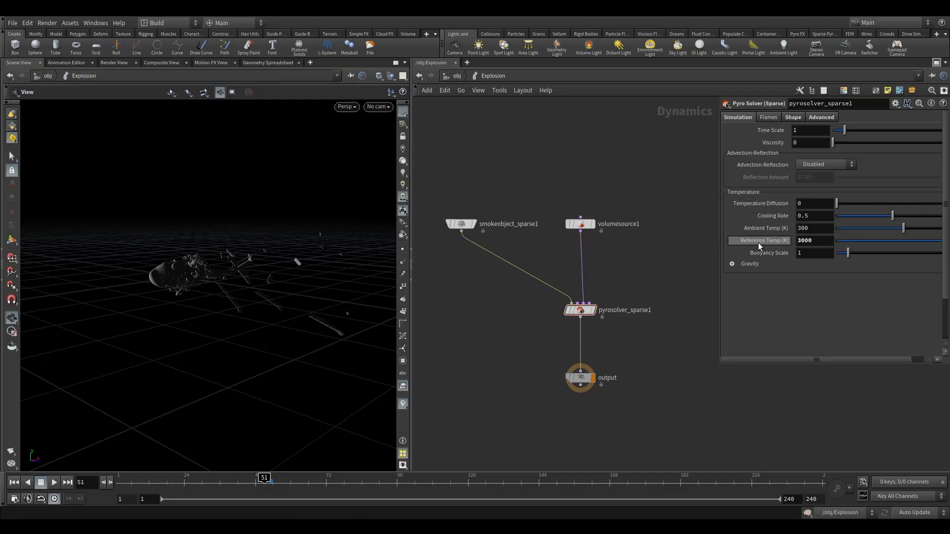
pyautogui.moveTo(760, 246)
pyautogui.moveTo(642, 256); pyautogui.dragTo(662, 257, button='middle')
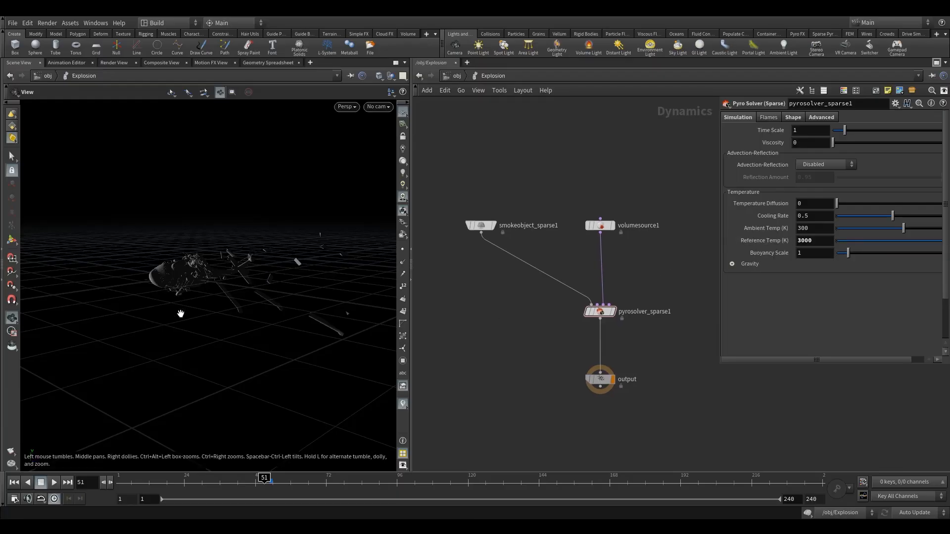
# - Run the simulation to frame 64, inspect the explosion in the free view, and return to frame 53
pyautogui.click(53, 484)
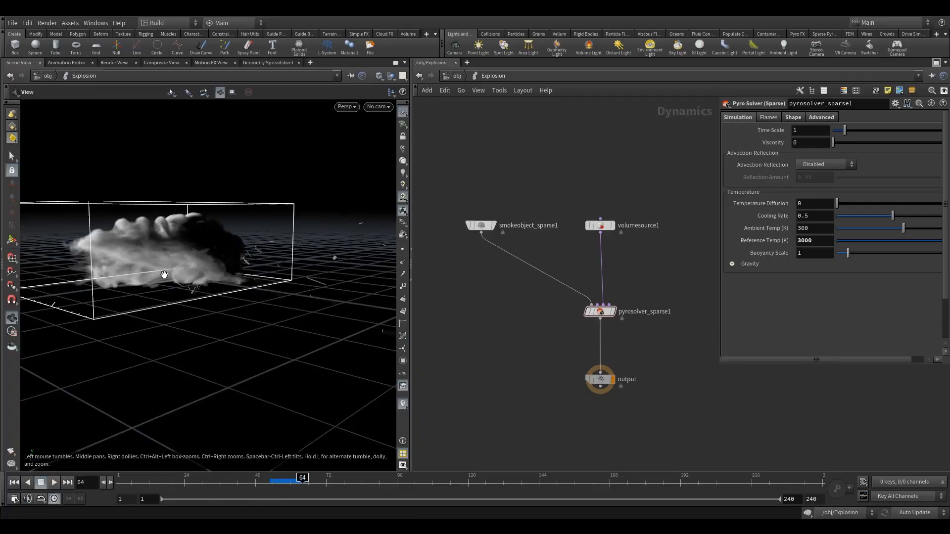
pyautogui.moveTo(158, 276); pyautogui.dragTo(318, 246)
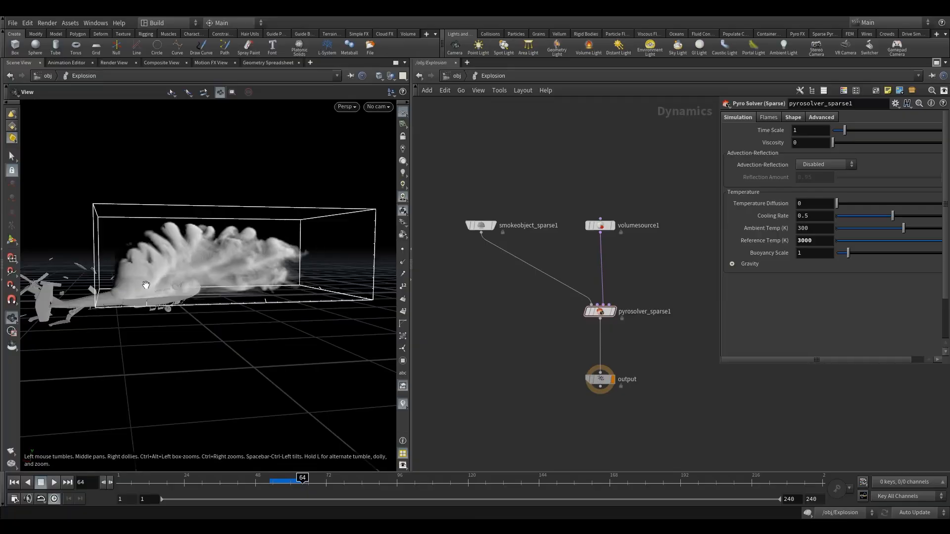
pyautogui.moveTo(297, 284); pyautogui.dragTo(261, 314)
pyautogui.click(271, 486)
# - Replay the explosion to frame 63, inspect it in the free view and through Camera2, and return to frame 53
pyautogui.click(53, 483)
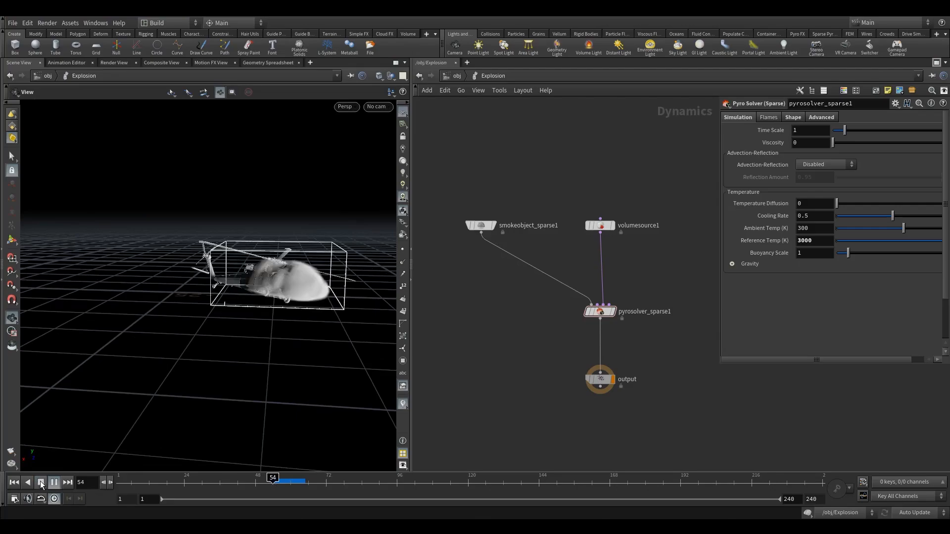
pyautogui.click(41, 483)
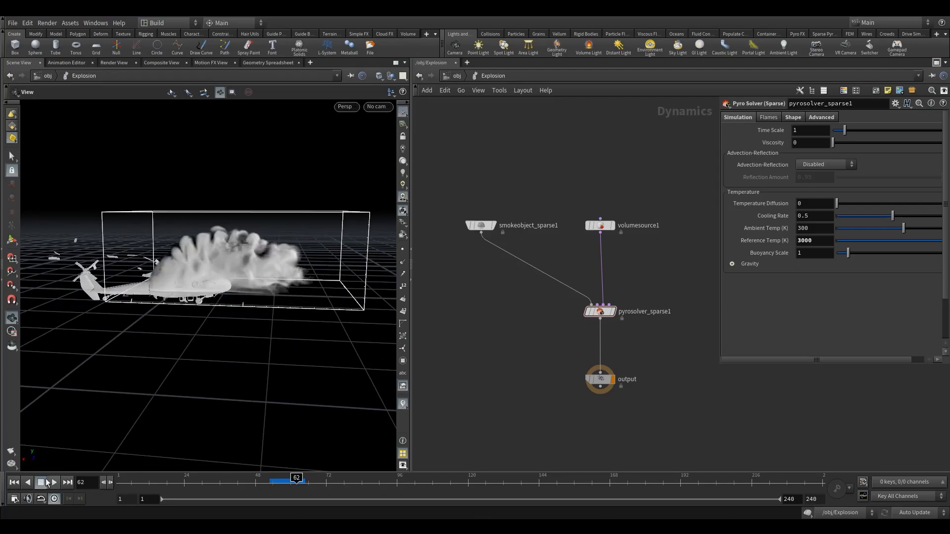
pyautogui.moveTo(205, 272); pyautogui.dragTo(335, 153)
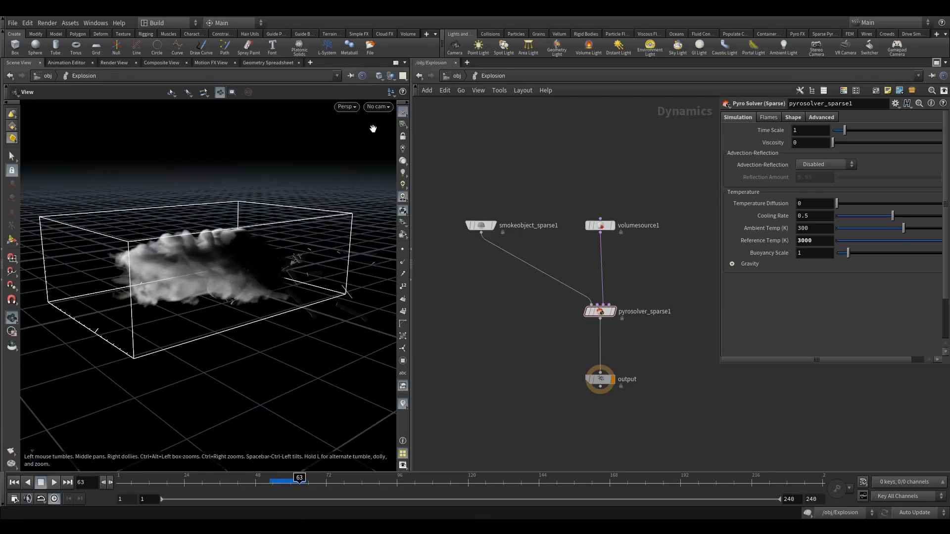
pyautogui.click(378, 106)
pyautogui.click(401, 154)
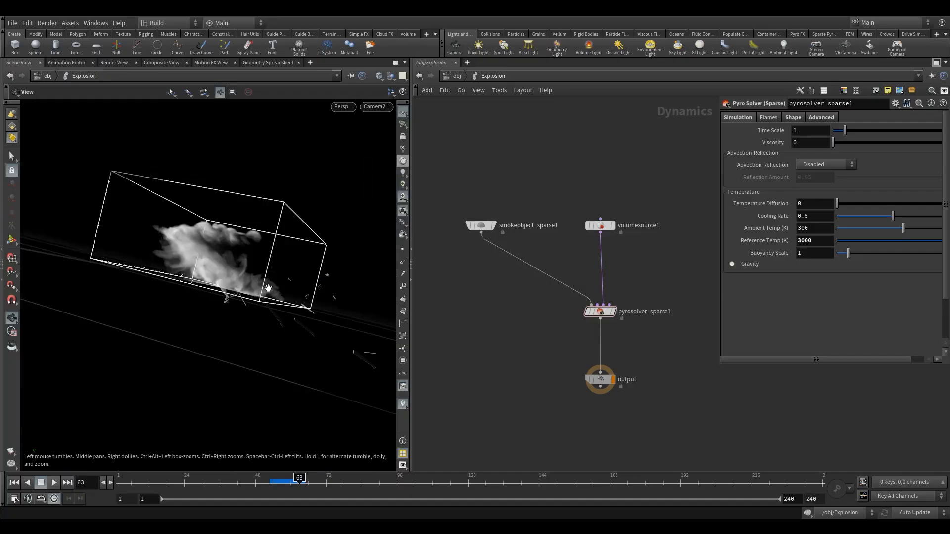
pyautogui.click(271, 486)
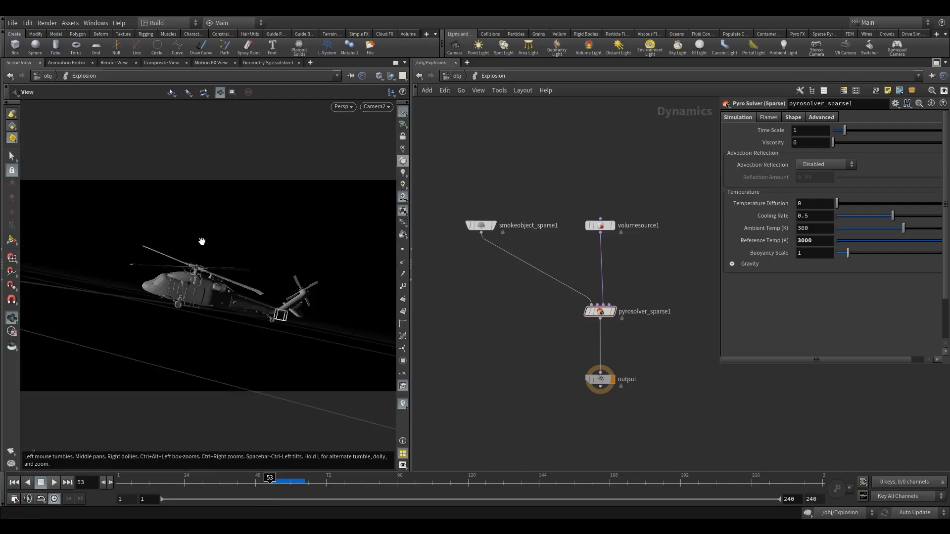
# - Examine the pyro solver's flame settings for smoke emission and expansion
pyautogui.click(600, 312)
pyautogui.click(768, 117)
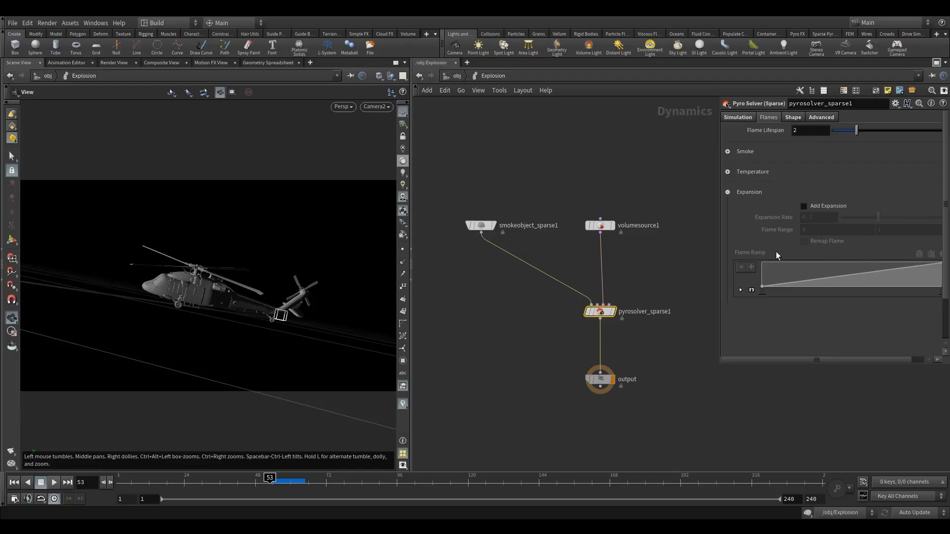
pyautogui.click(728, 151)
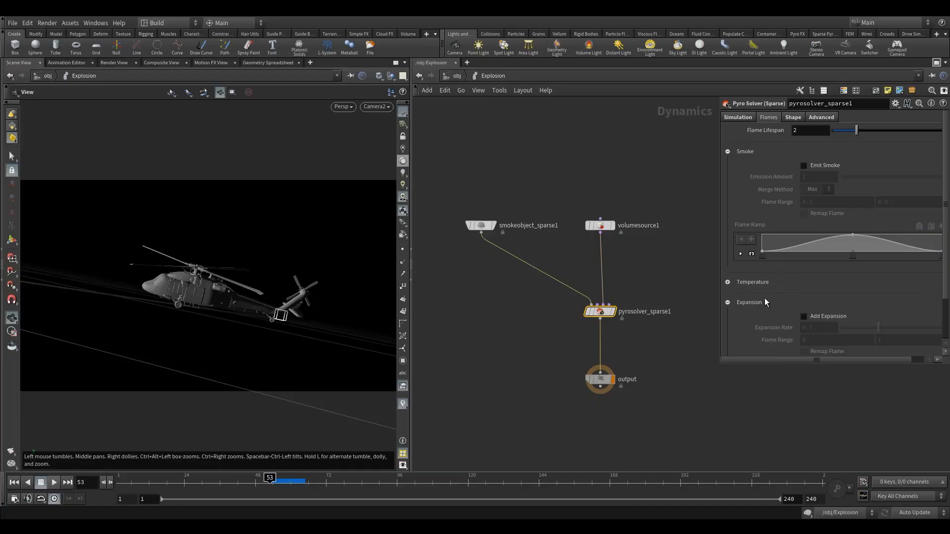
pyautogui.click(728, 152)
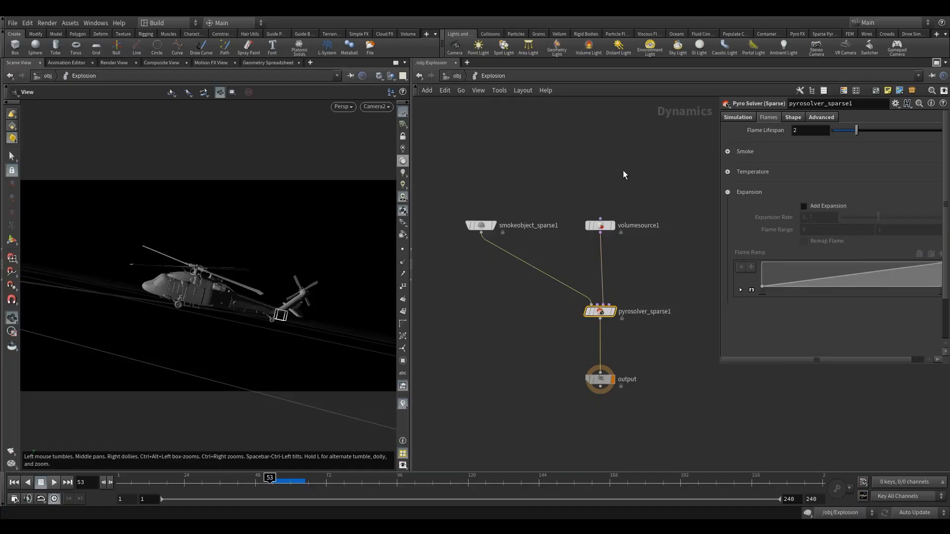
# - Show the volume source's velocity and divergence operation settings
pyautogui.scroll(-2, 555, 170)
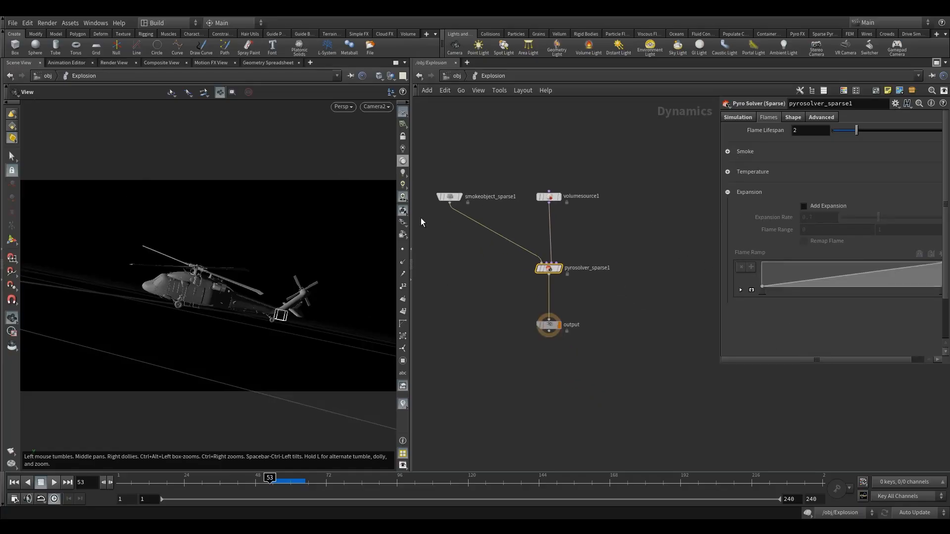
pyautogui.moveTo(503, 283); pyautogui.dragTo(531, 255, button='middle')
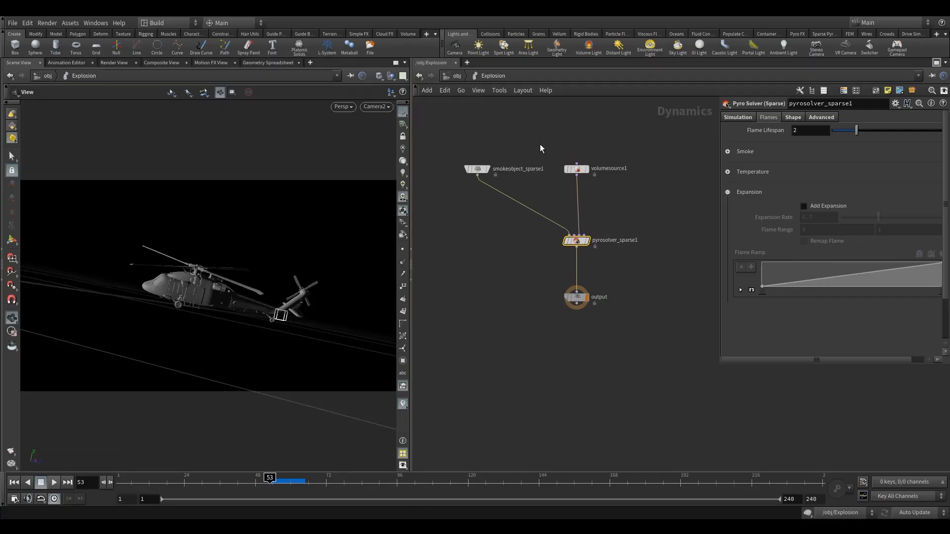
pyautogui.click(576, 169)
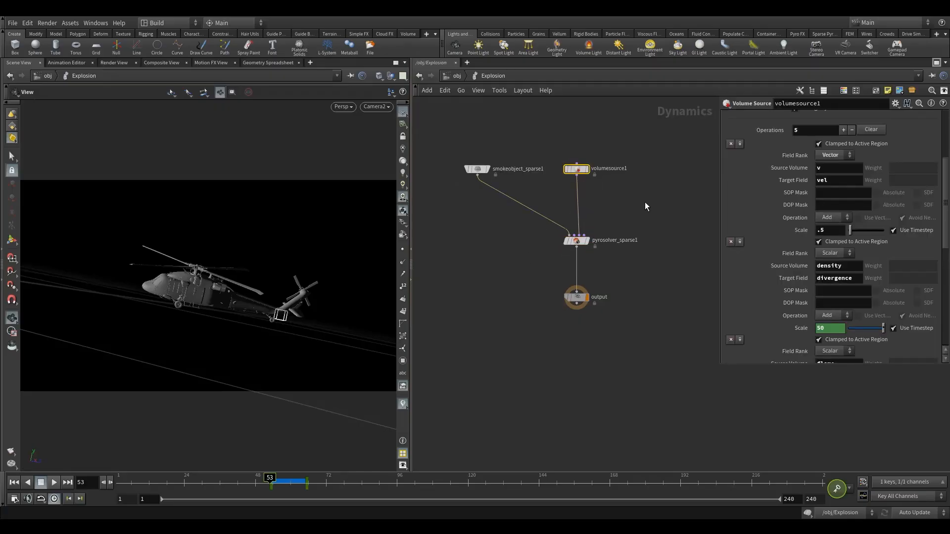